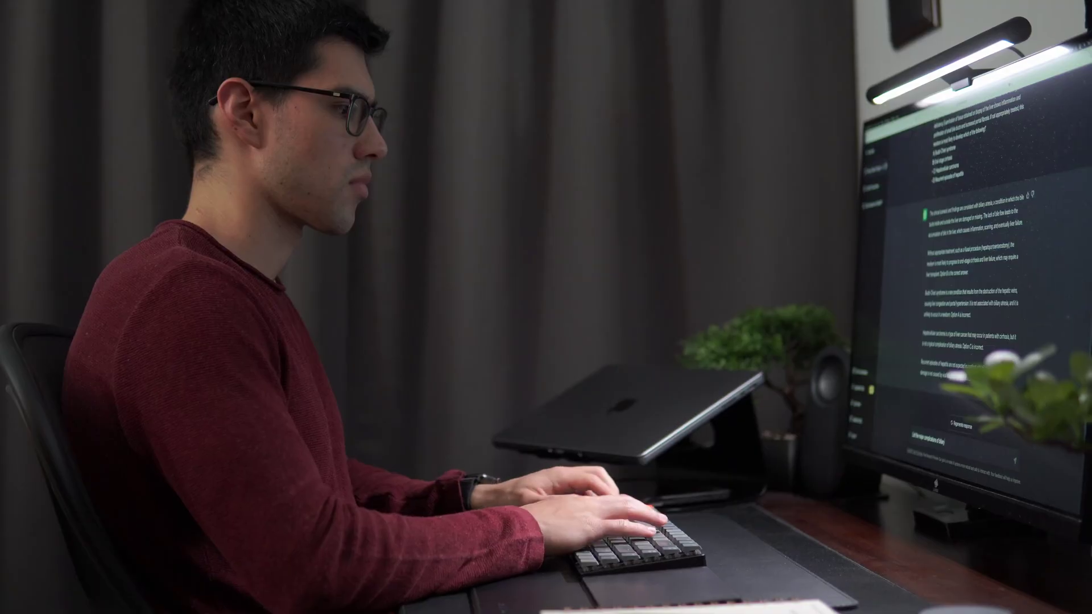
Ask ChatGPT for the major complications of biliary atresia.
{"action": "type", "text": "atresia"}
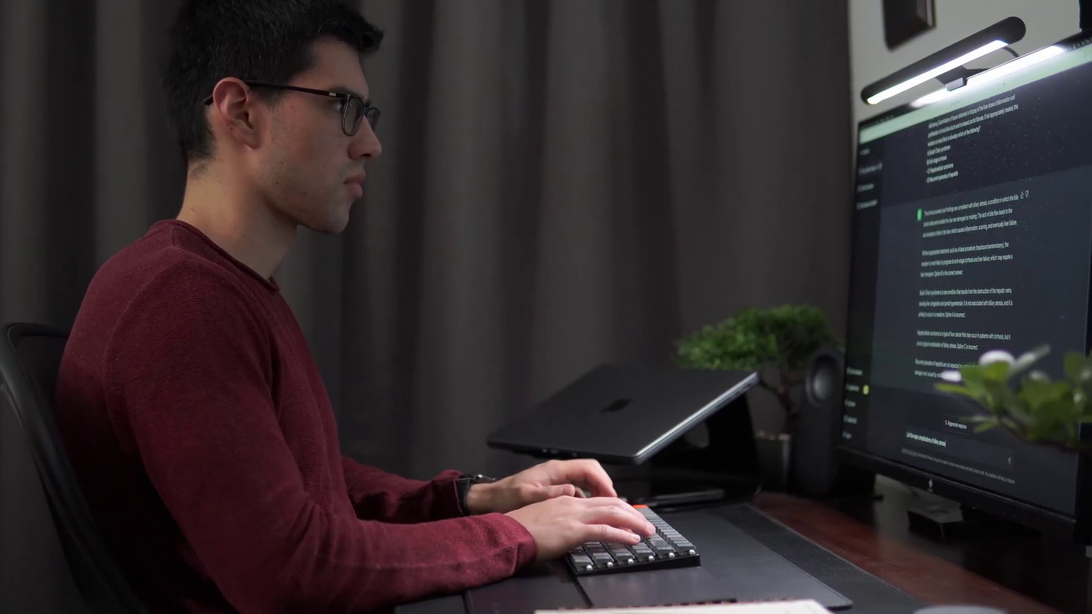
{"action": "key", "text": "Return"}
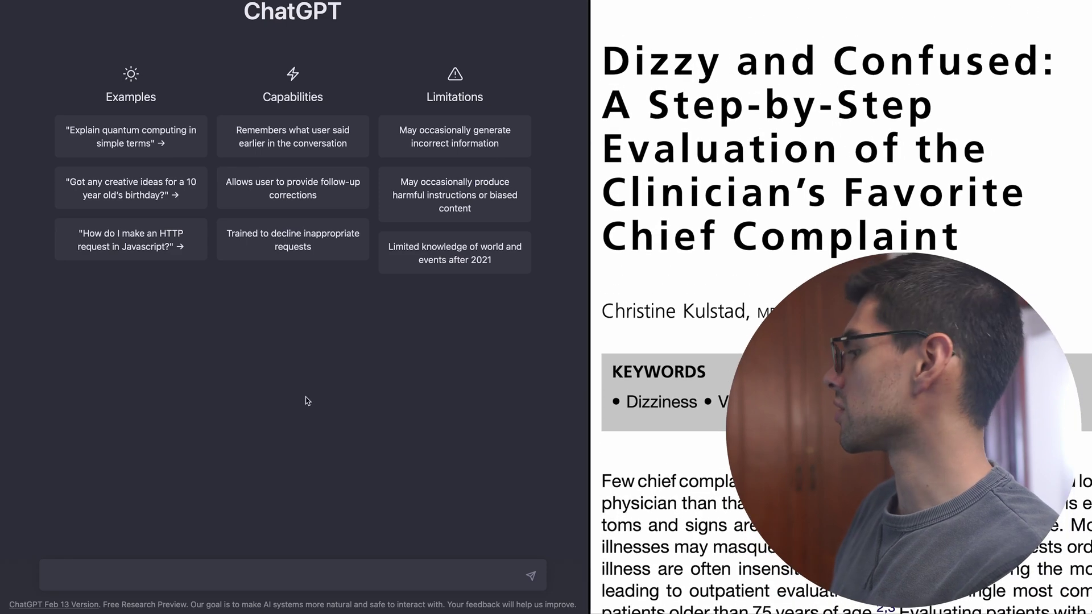
Paste the dizziness article excerpt and send it with a request for multiple question-and-answer cards.
{"action": "key", "text": "super+v"}
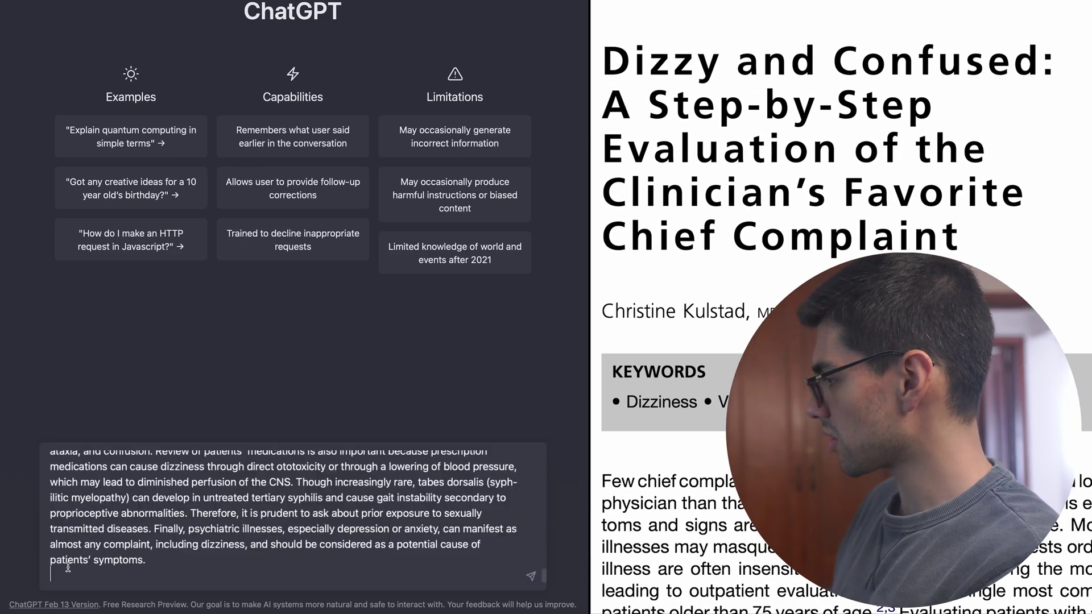
{"action": "scroll", "coordinate": [54, 455], "scroll_direction": "up", "scroll_amount": 10}
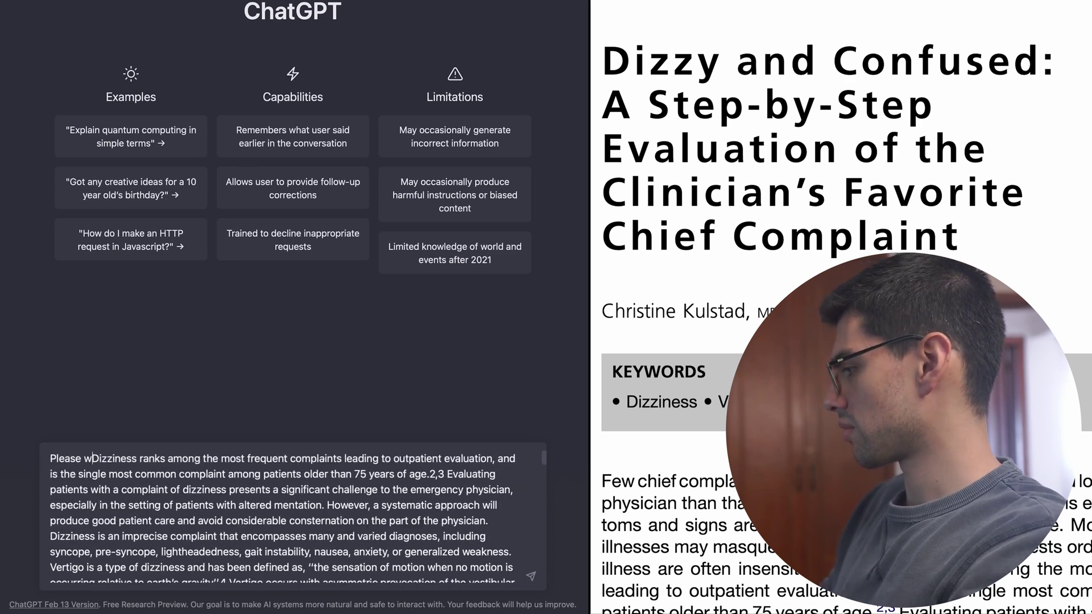
{"action": "type", "text": "rite multiple question and answer cards based on the following informatiDizziness ranks"}
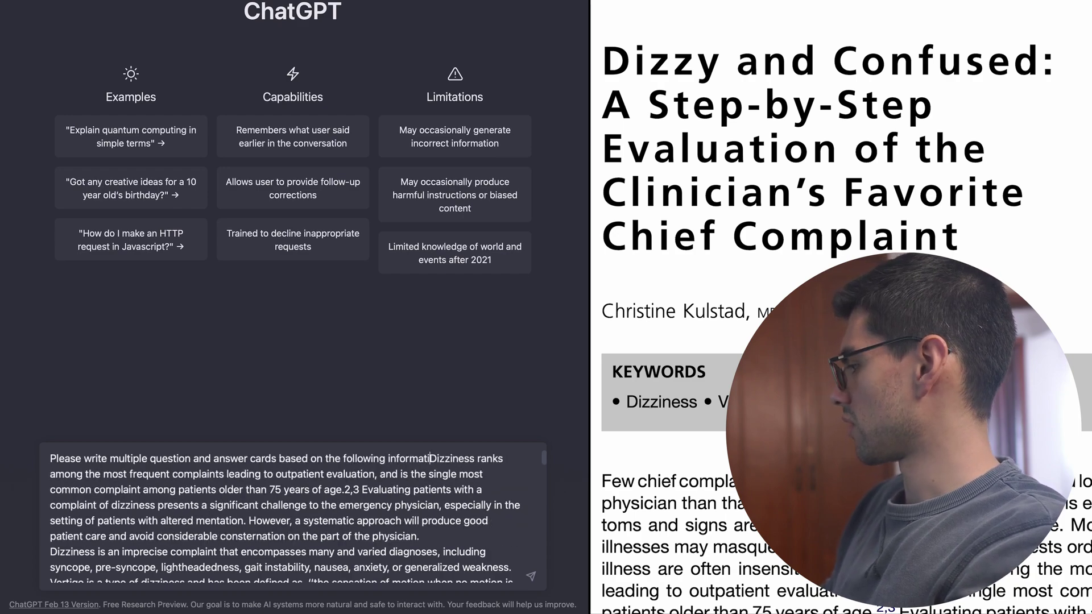
{"action": "key", "text": "Return"}
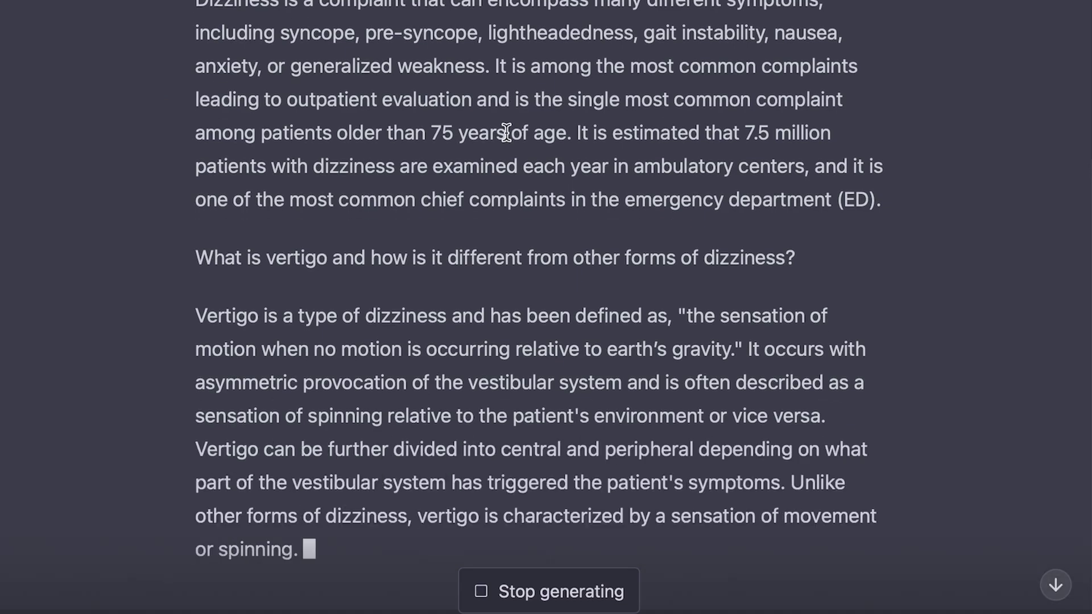
{"action": "scroll", "coordinate": [847, 221], "scroll_direction": "down", "scroll_amount": 5}
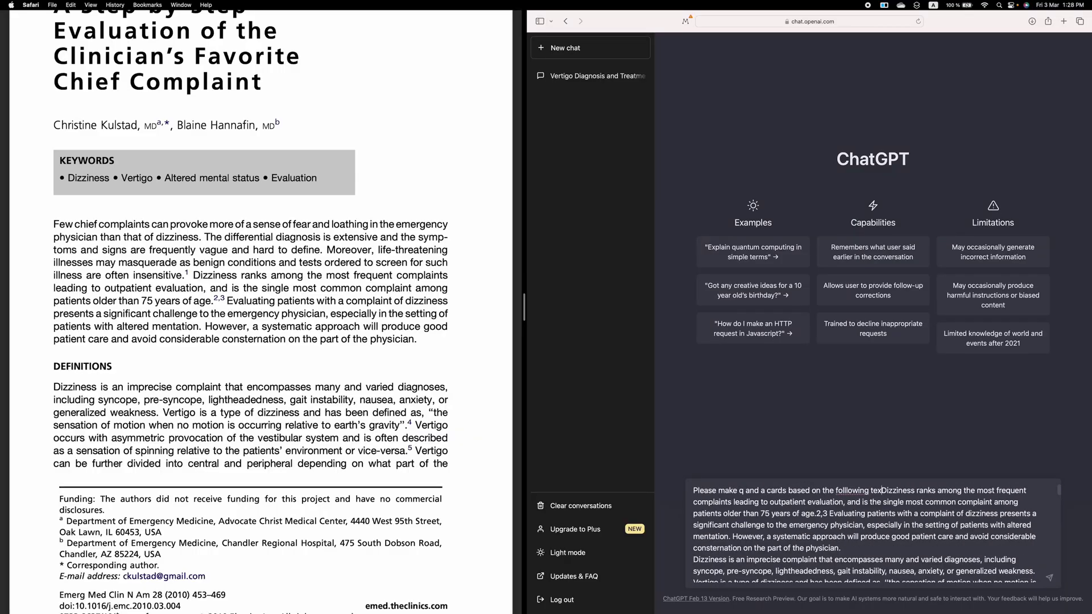
Send the 'make q and a cards' prompt with the dizziness article text.
{"action": "key", "text": "Return"}
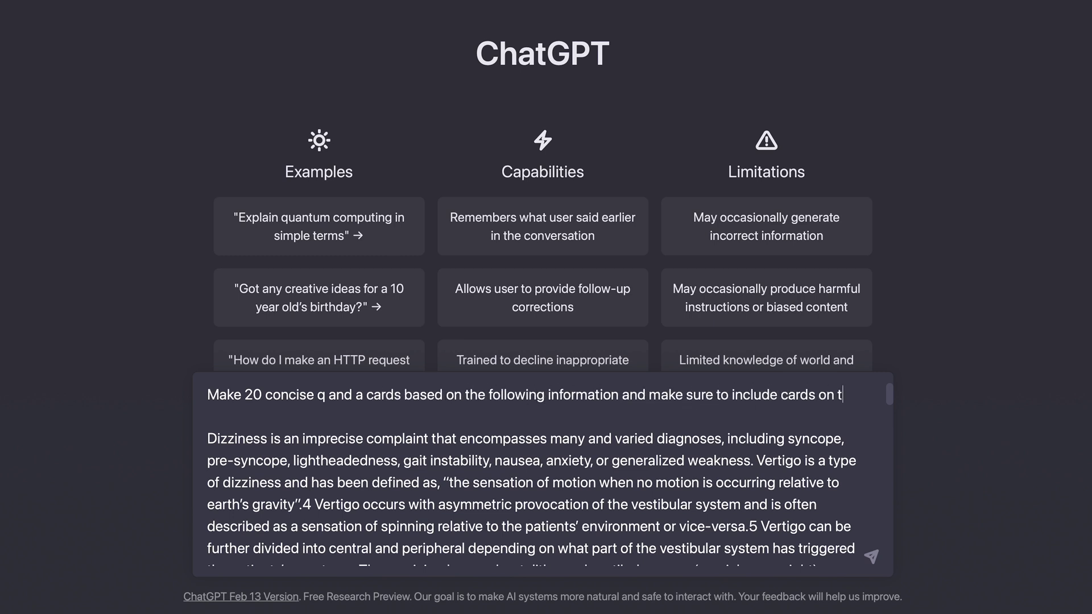
Submit the full dizziness article with the Q&A card request, getting a 'message too long' error.
{"action": "type", "text": "he differ"}
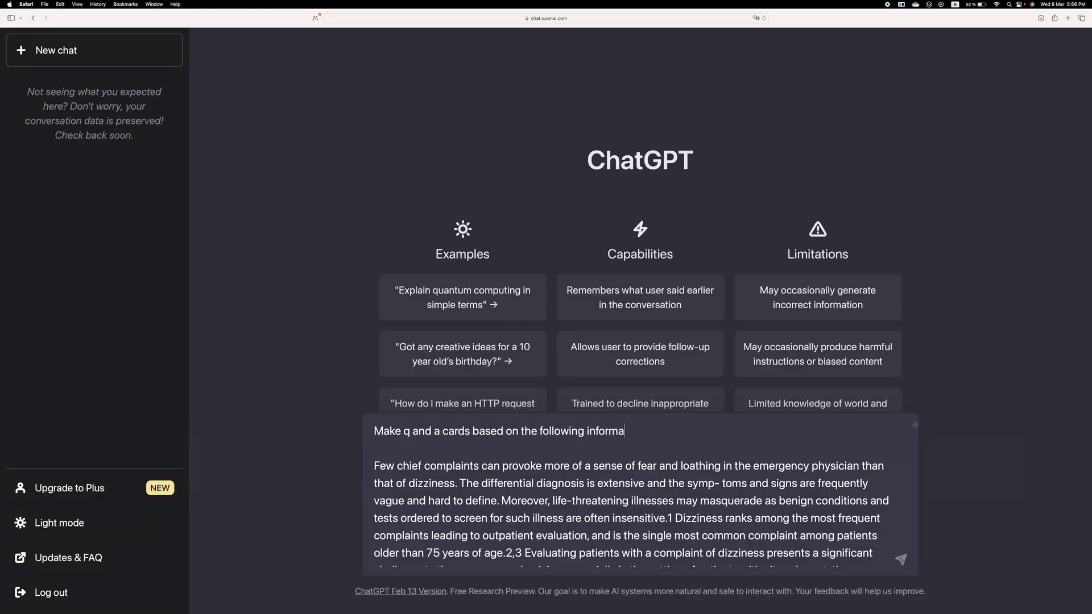
{"action": "key", "text": "Return"}
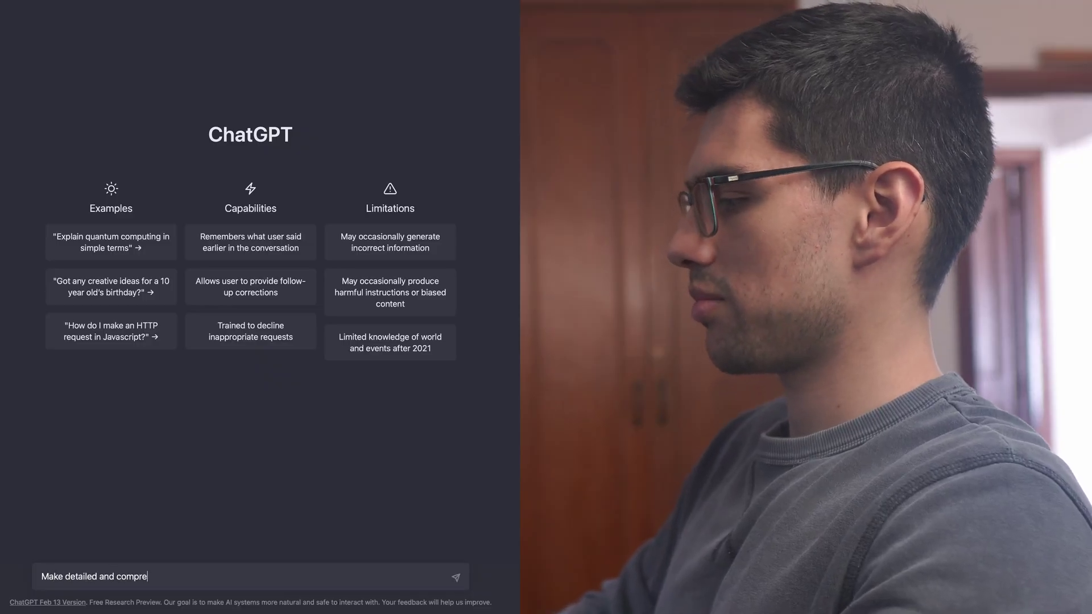
Request detailed, comprehensive Q&A cards on the lac operon, then ask for more lac operon cards.
{"action": "type", "text": "hensive q and a cards on the la"}
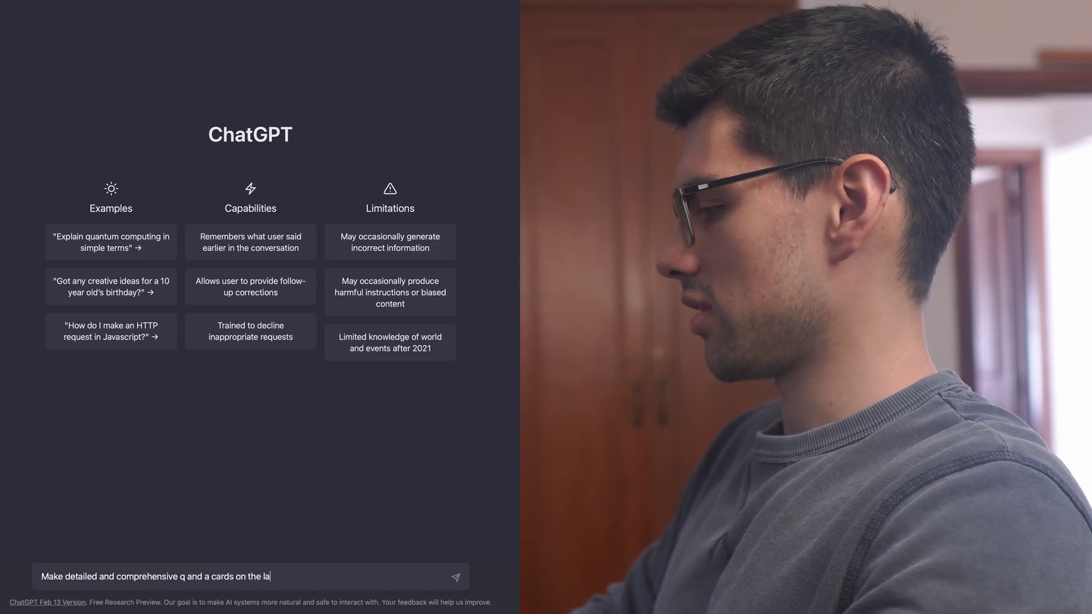
{"action": "type", "text": "c operon"}
{"action": "key", "text": "Return"}
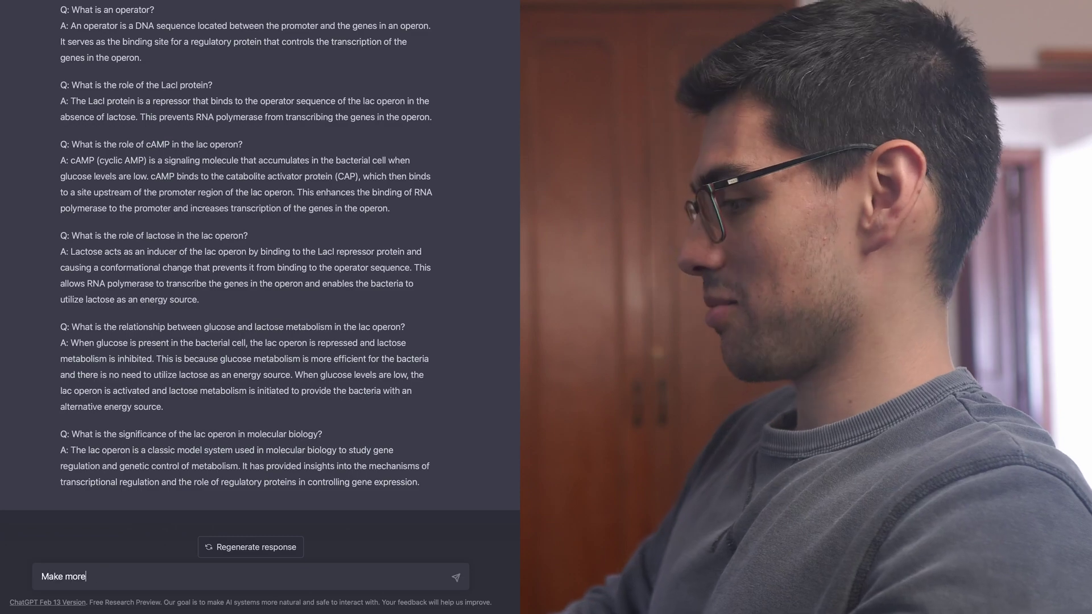
{"action": "type", "text": "operon"}
{"action": "key", "text": "Return"}
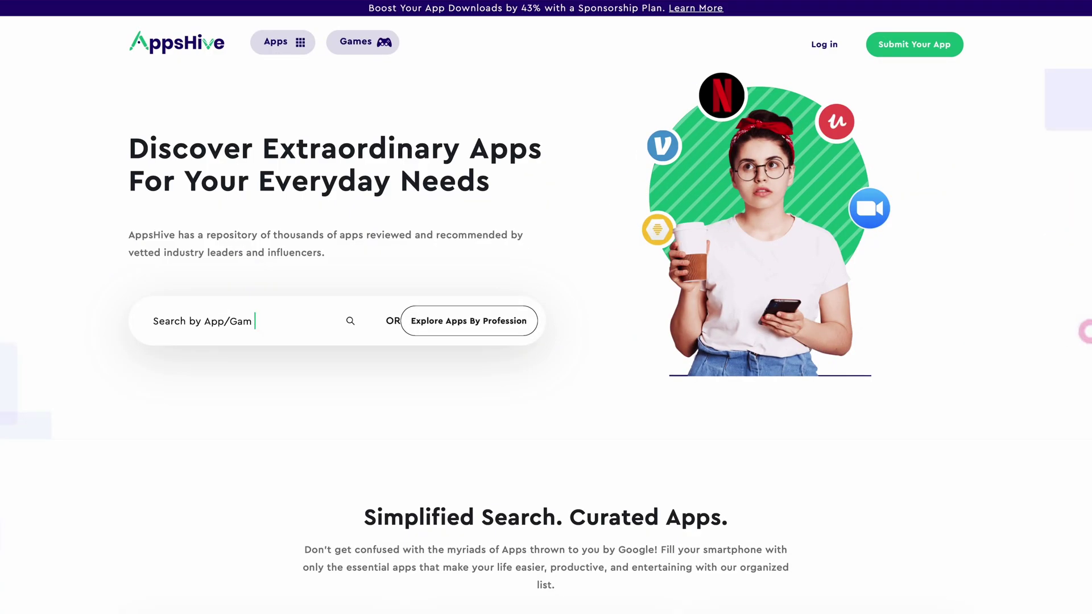
Search AppsHive for 'medical' apps and scroll through the results.
{"action": "scroll", "coordinate": [873, 319], "scroll_direction": "down", "scroll_amount": 5}
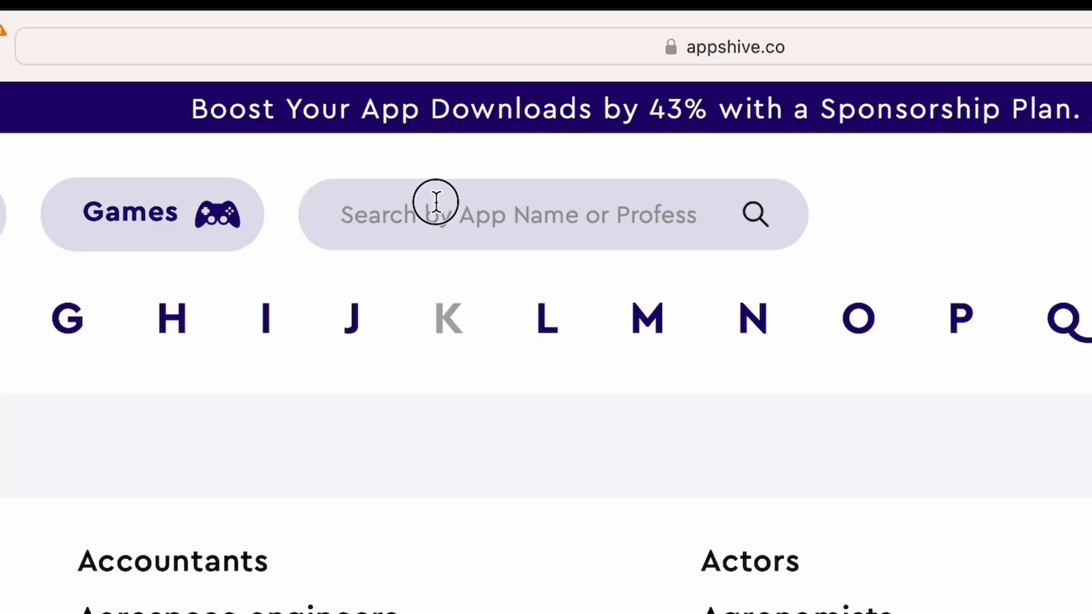
{"action": "key", "text": "Return"}
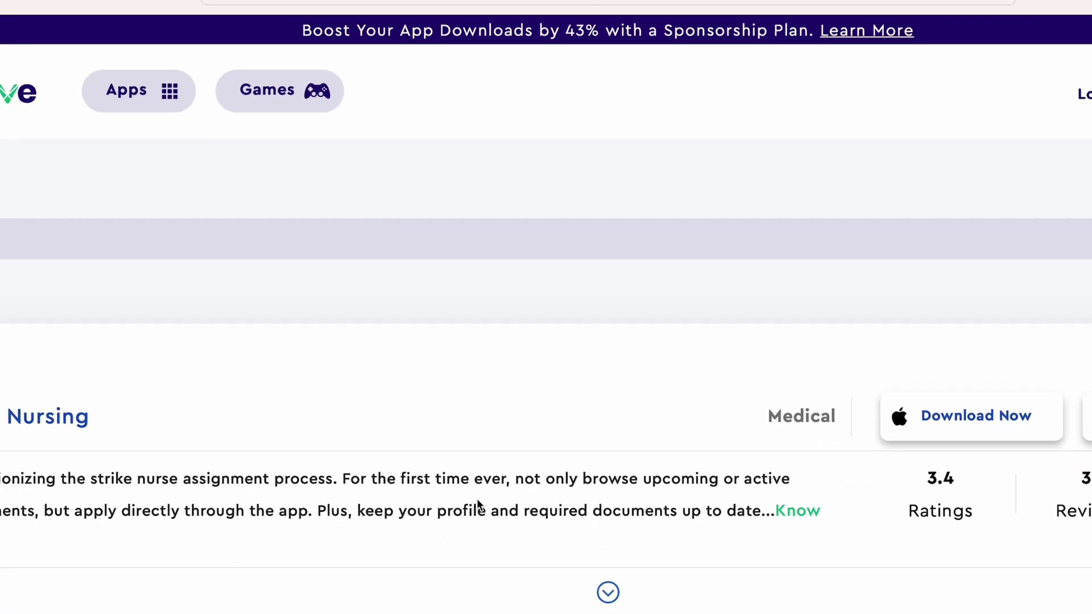
{"action": "scroll", "coordinate": [468, 276], "scroll_direction": "down", "scroll_amount": 5}
{"action": "scroll", "coordinate": [468, 276], "scroll_direction": "down", "scroll_amount": 10}
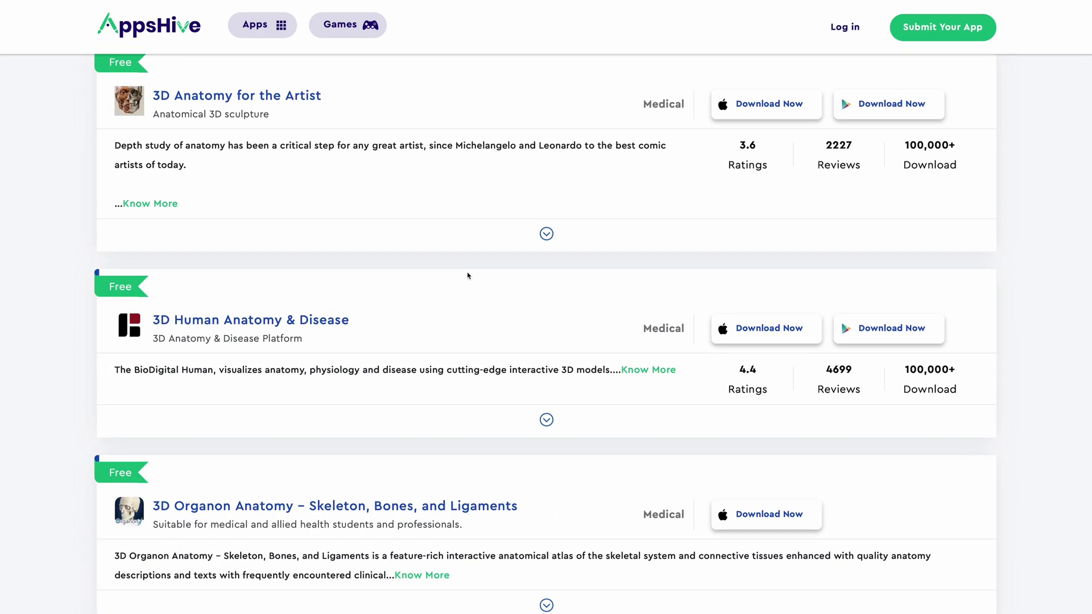
Browse the United Kingdom featured app categories, then scroll to the homepage's app-count section.
{"action": "mouse_move", "coordinate": [189, 149]}
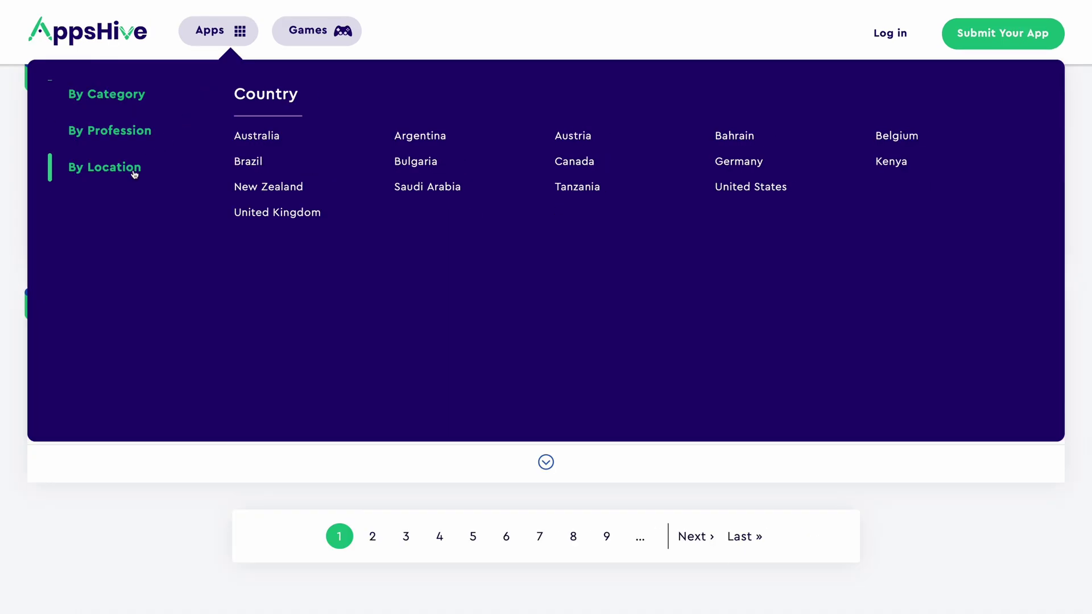
{"action": "mouse_move", "coordinate": [135, 137]}
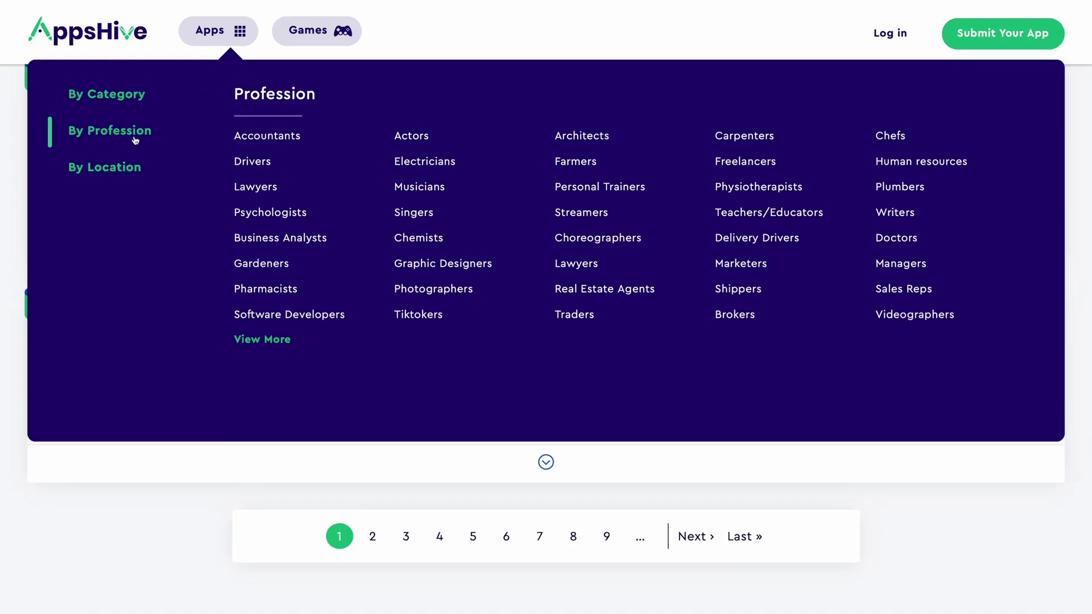
{"action": "mouse_move", "coordinate": [130, 172]}
{"action": "left_click", "coordinate": [274, 214]}
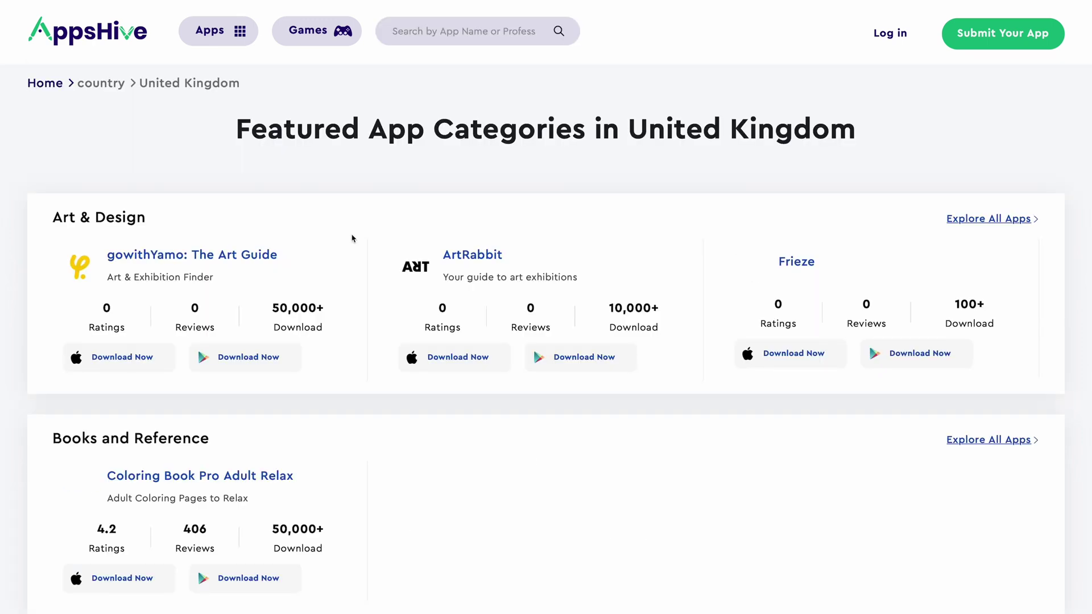
{"action": "scroll", "coordinate": [352, 239], "scroll_direction": "down", "scroll_amount": 6}
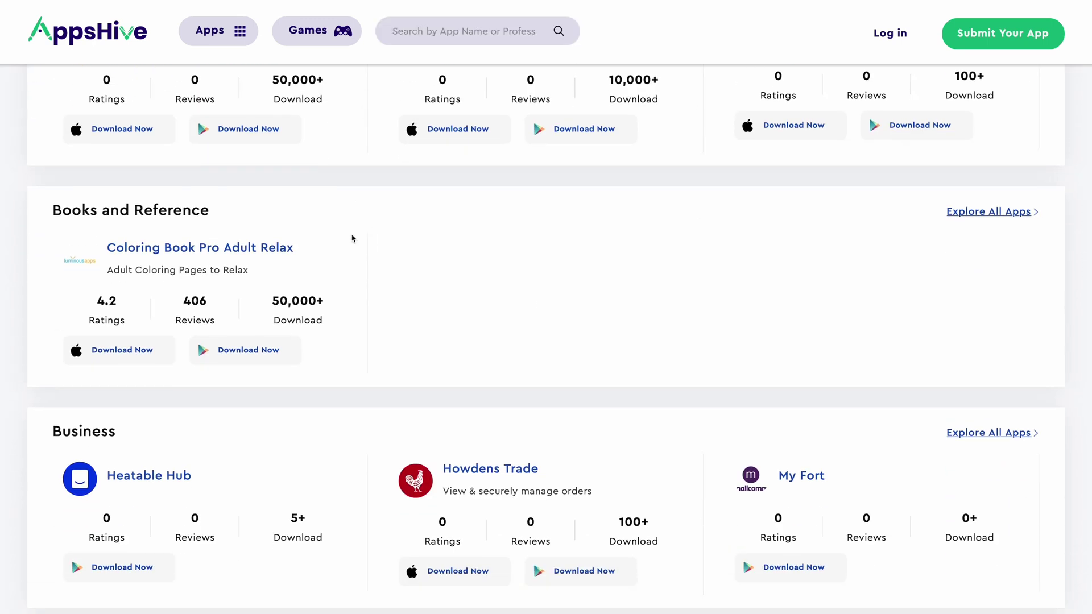
{"action": "scroll", "coordinate": [352, 238], "scroll_direction": "down", "scroll_amount": 7}
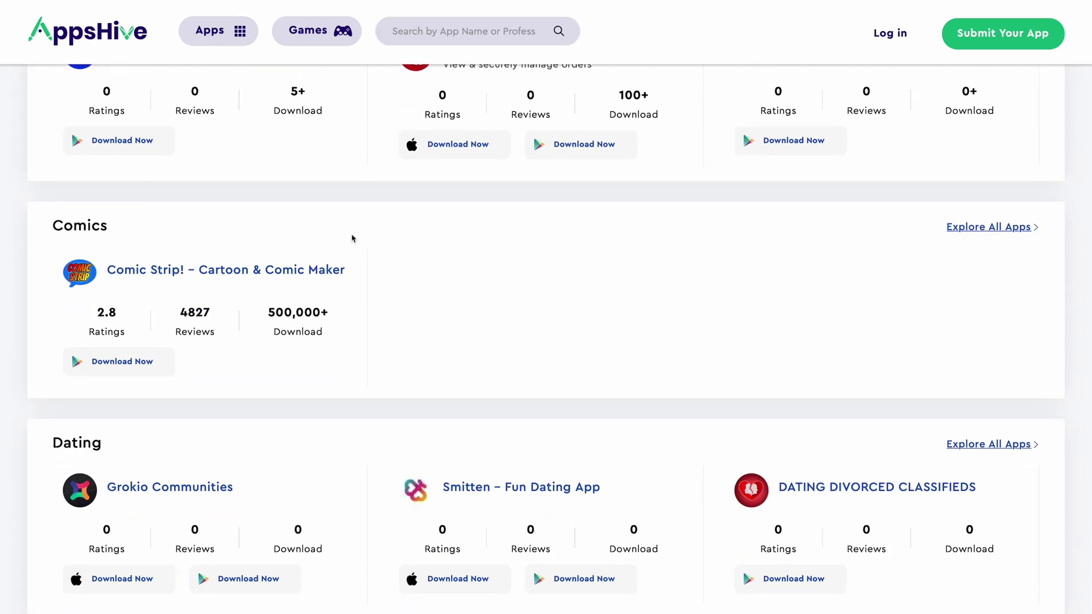
{"action": "scroll", "coordinate": [364, 262], "scroll_direction": "down", "scroll_amount": 1}
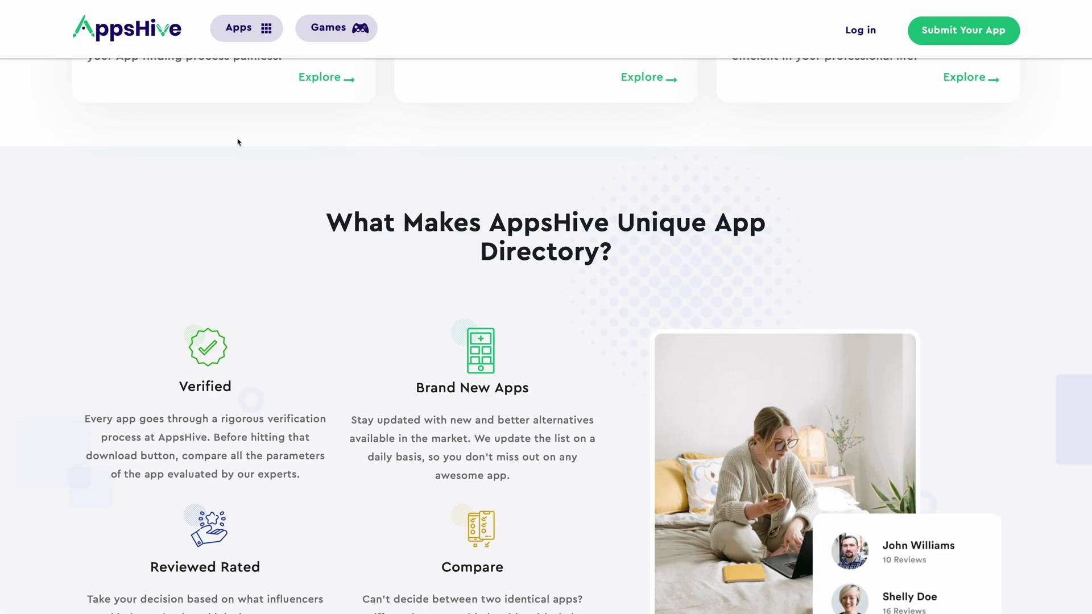
{"action": "scroll", "coordinate": [238, 142], "scroll_direction": "down", "scroll_amount": 3}
{"action": "scroll", "coordinate": [238, 142], "scroll_direction": "up", "scroll_amount": 2}
{"action": "scroll", "coordinate": [238, 143], "scroll_direction": "up", "scroll_amount": 1}
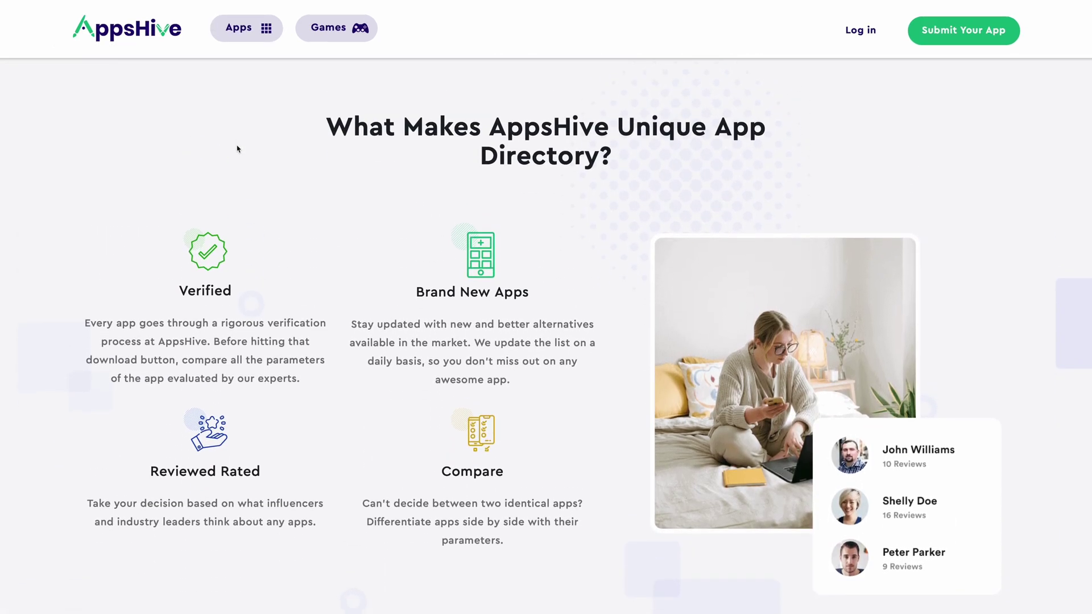
{"action": "scroll", "coordinate": [237, 149], "scroll_direction": "down", "scroll_amount": 10}
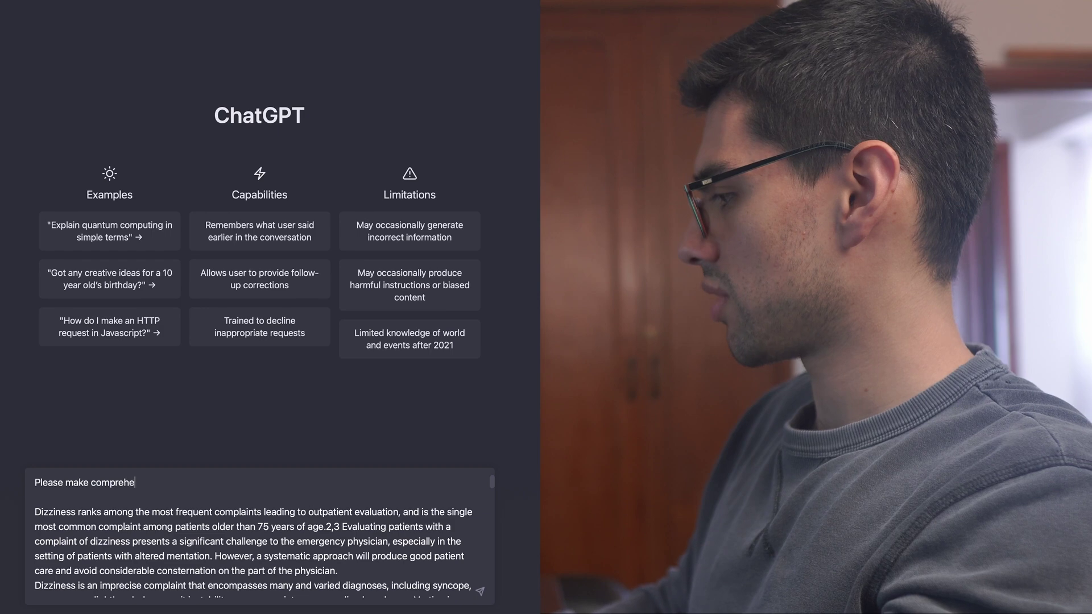
Request comprehensive multiple choice questions on the vertigo article, then have it keep going to question 20.
{"action": "type", "text": "nsive and detailed multiple choice"}
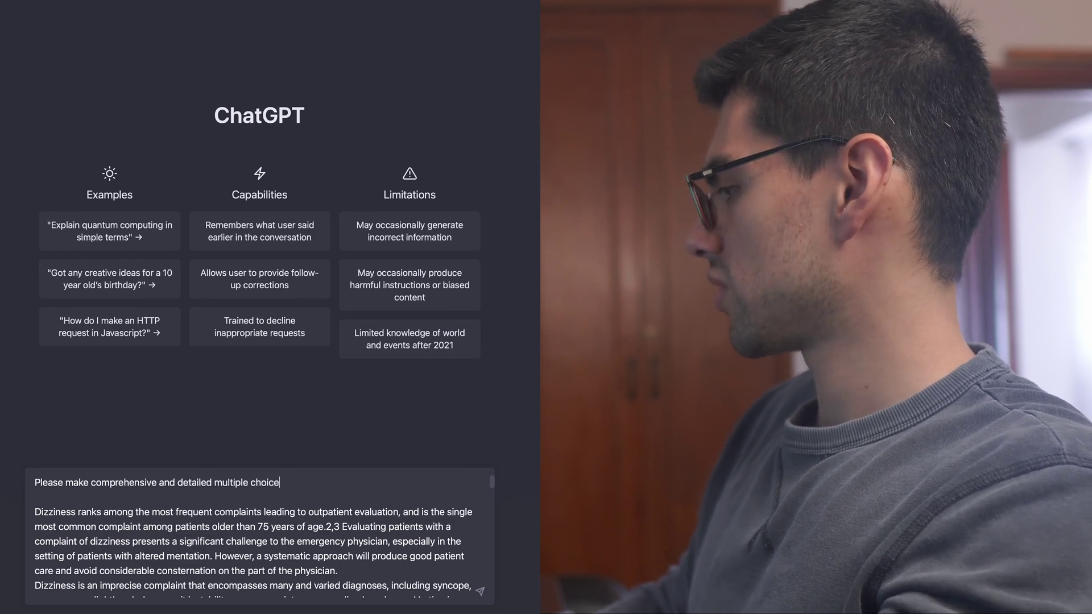
{"action": "type", "text": " test like questions on the fol"}
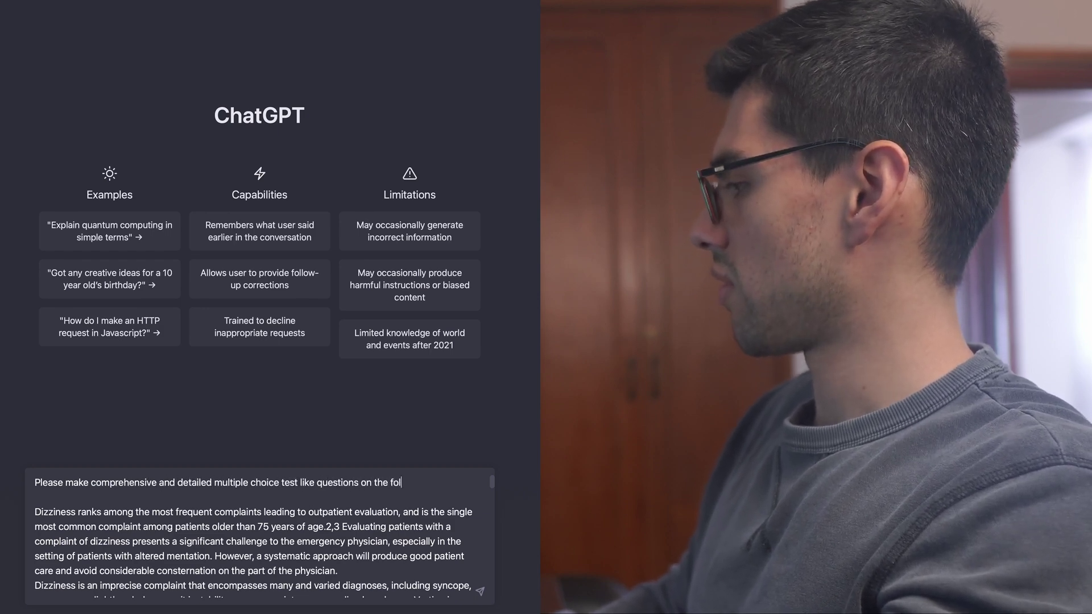
{"action": "type", "text": "lowing article:"}
{"action": "key", "text": "Return"}
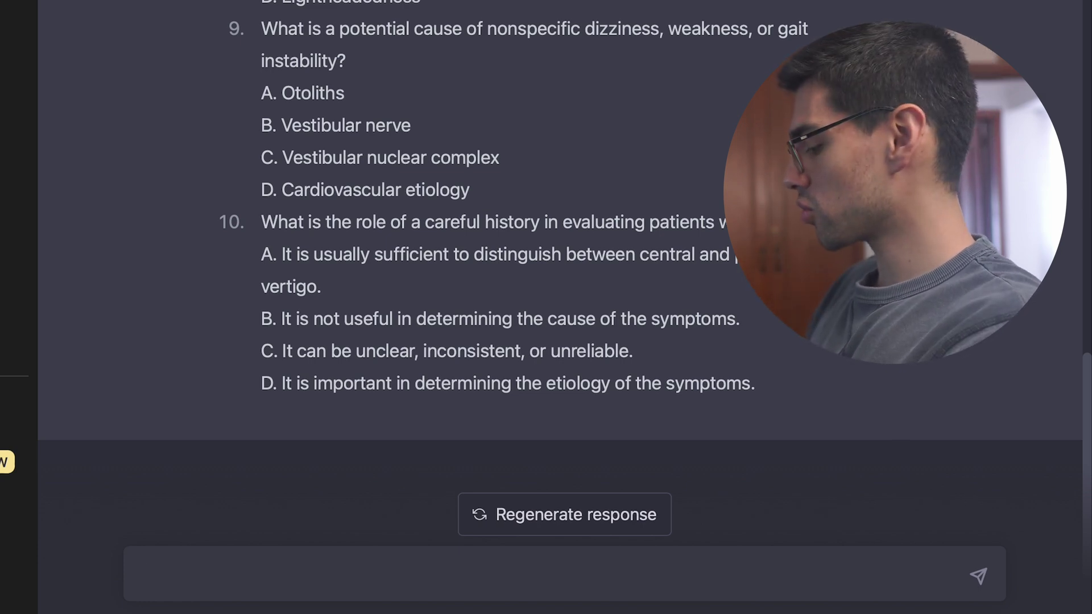
{"action": "type", "text": "ng"}
{"action": "key", "text": "Return"}
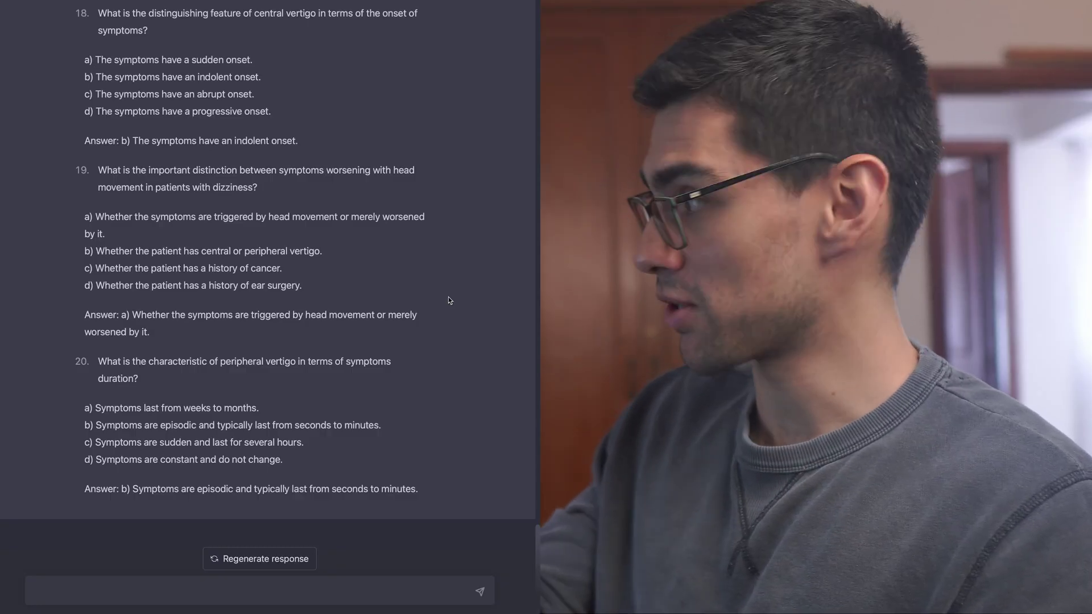
{"action": "scroll", "coordinate": [381, 292], "scroll_direction": "up", "scroll_amount": 20}
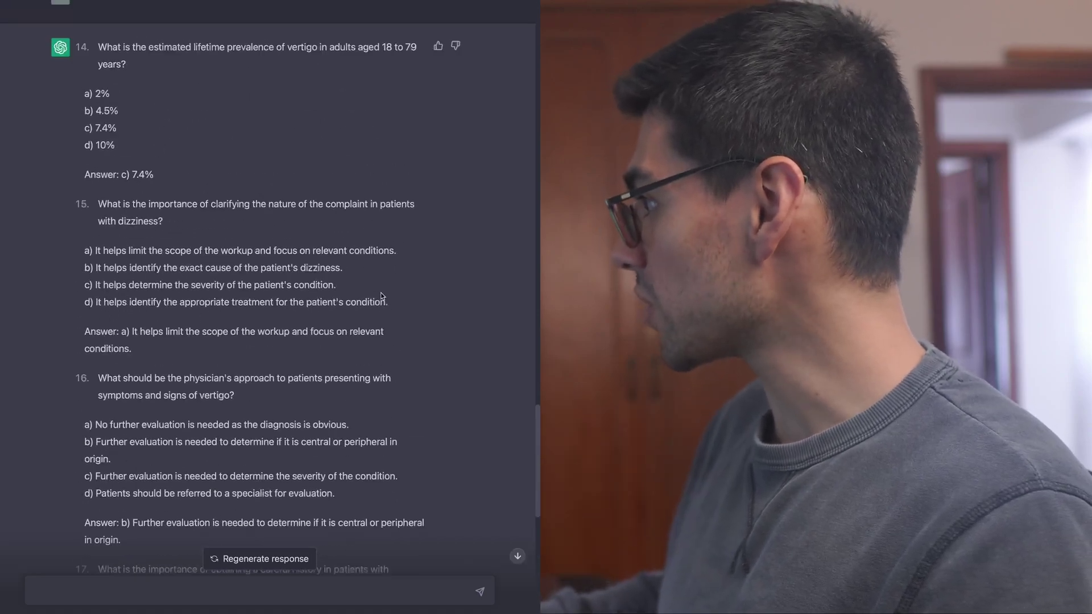
{"action": "scroll", "coordinate": [380, 292], "scroll_direction": "up", "scroll_amount": 15}
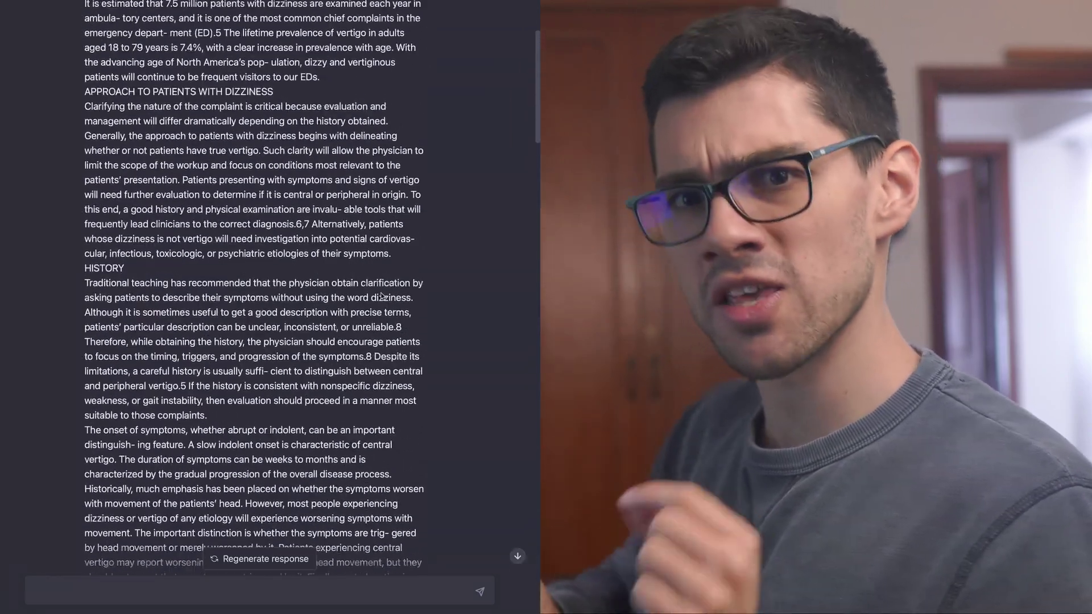
{"action": "scroll", "coordinate": [380, 295], "scroll_direction": "down", "scroll_amount": 20}
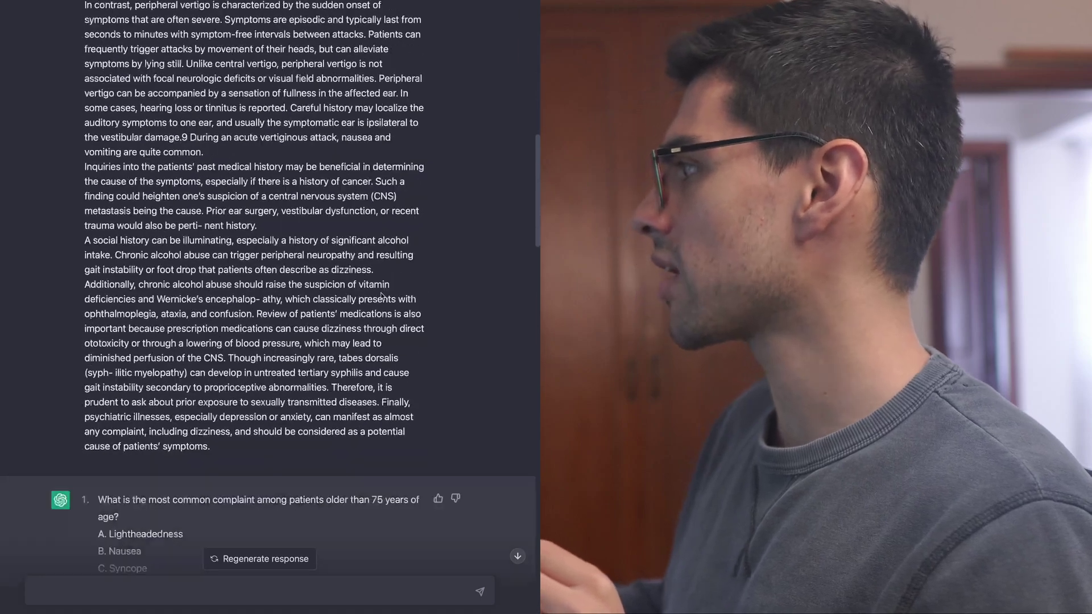
{"action": "scroll", "coordinate": [380, 296], "scroll_direction": "down", "scroll_amount": 1}
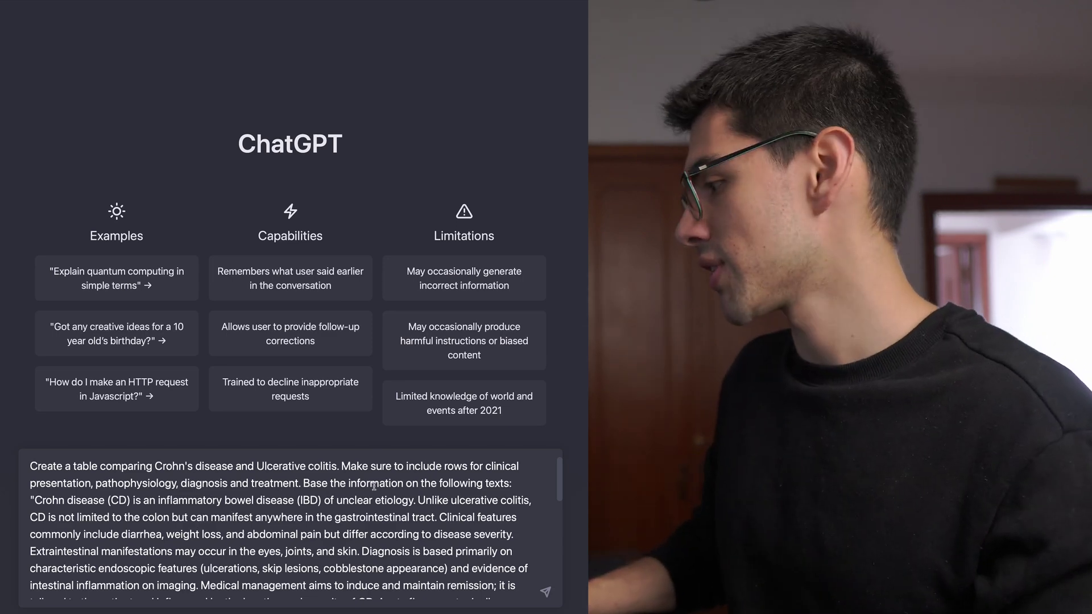
Submit the Crohn's vs ulcerative colitis table prompt covering presentation, pathophysiology, diagnosis and treatment.
{"action": "scroll", "coordinate": [374, 487], "scroll_direction": "down", "scroll_amount": 1}
{"action": "scroll", "coordinate": [364, 489], "scroll_direction": "up", "scroll_amount": 2}
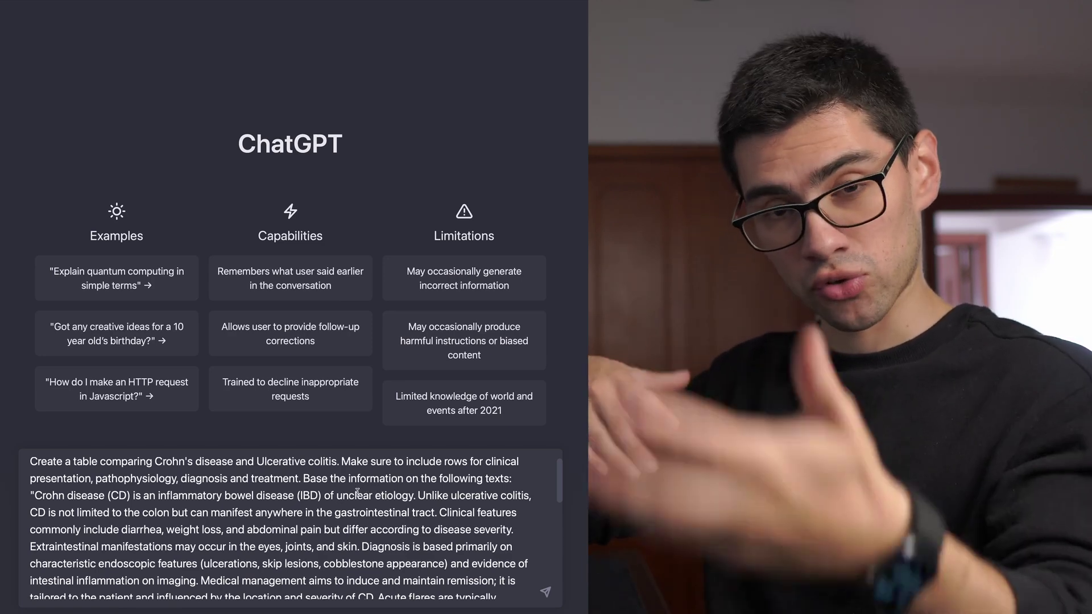
{"action": "scroll", "coordinate": [216, 490], "scroll_direction": "up", "scroll_amount": 1}
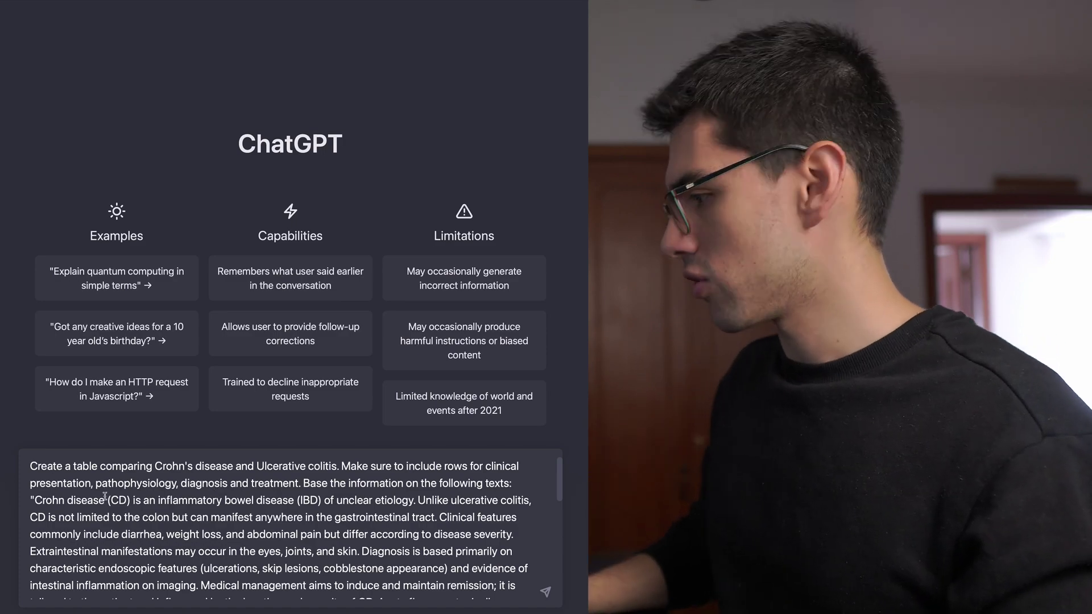
{"action": "scroll", "coordinate": [104, 497], "scroll_direction": "down", "scroll_amount": 10}
{"action": "key", "text": "Return"}
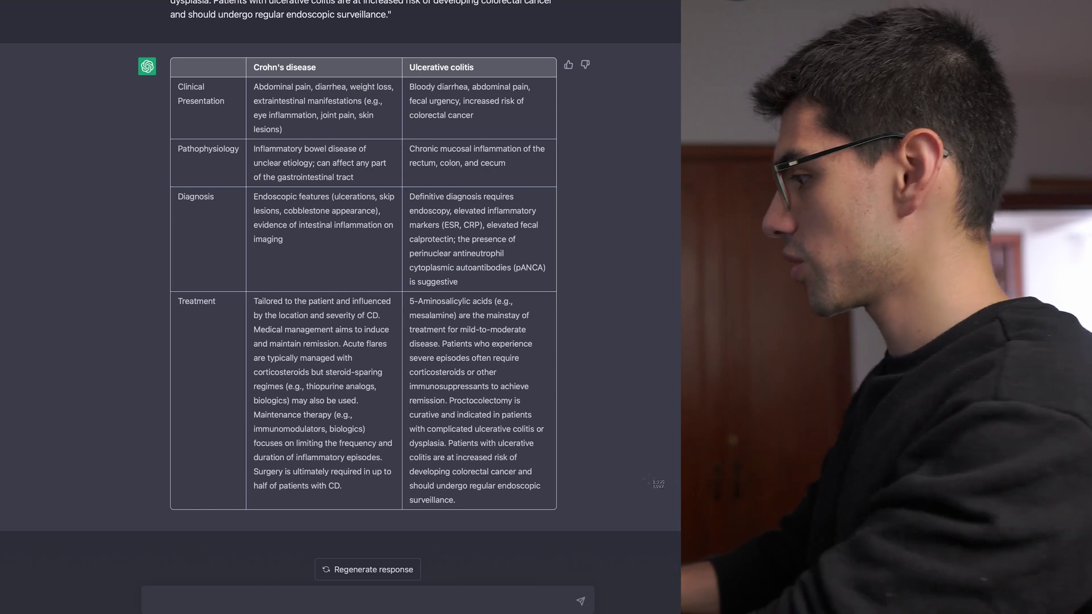
{"action": "key", "text": "super+shift+4"}
Capture the comparison table into Anki and mask each row as Image Occlusion cards.
{"action": "left_click_drag", "start_coordinate": [558, 512], "coordinate": [169, 56]}
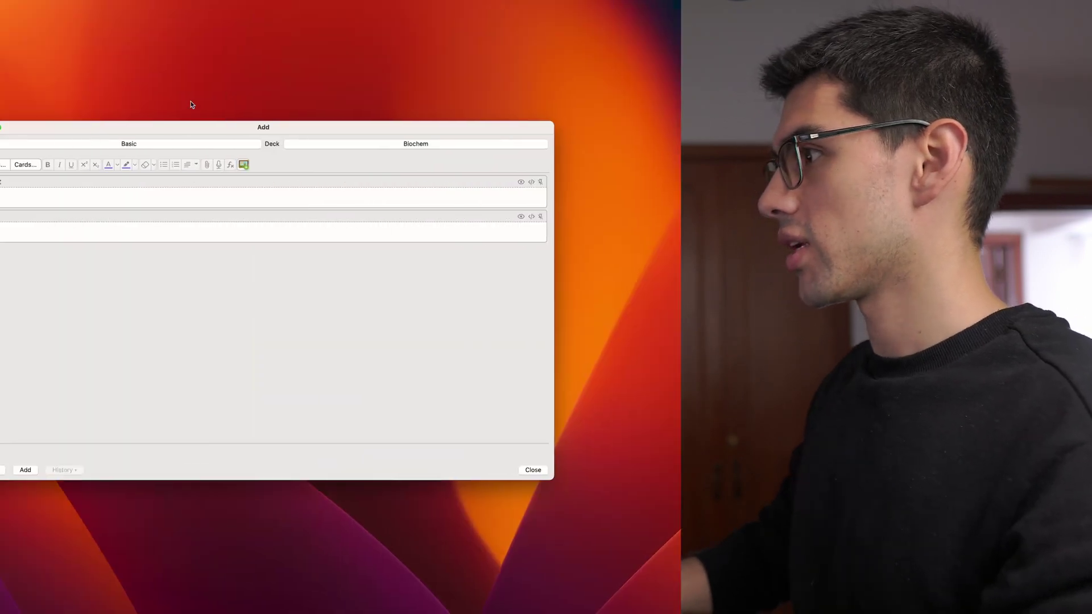
{"action": "left_click", "coordinate": [285, 165]}
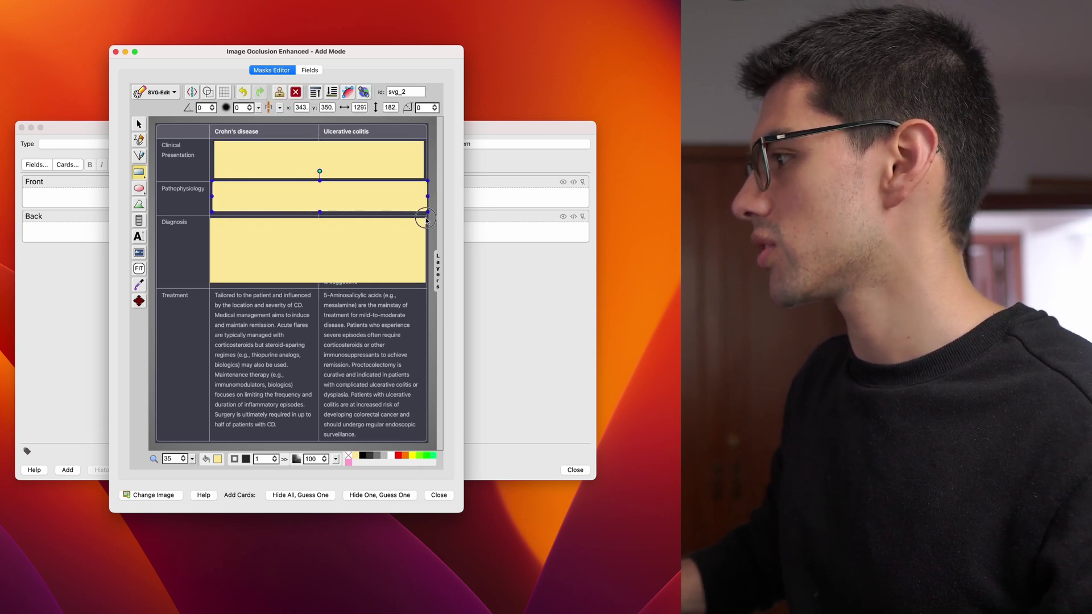
{"action": "left_click_drag", "start_coordinate": [212, 435], "coordinate": [427, 286]}
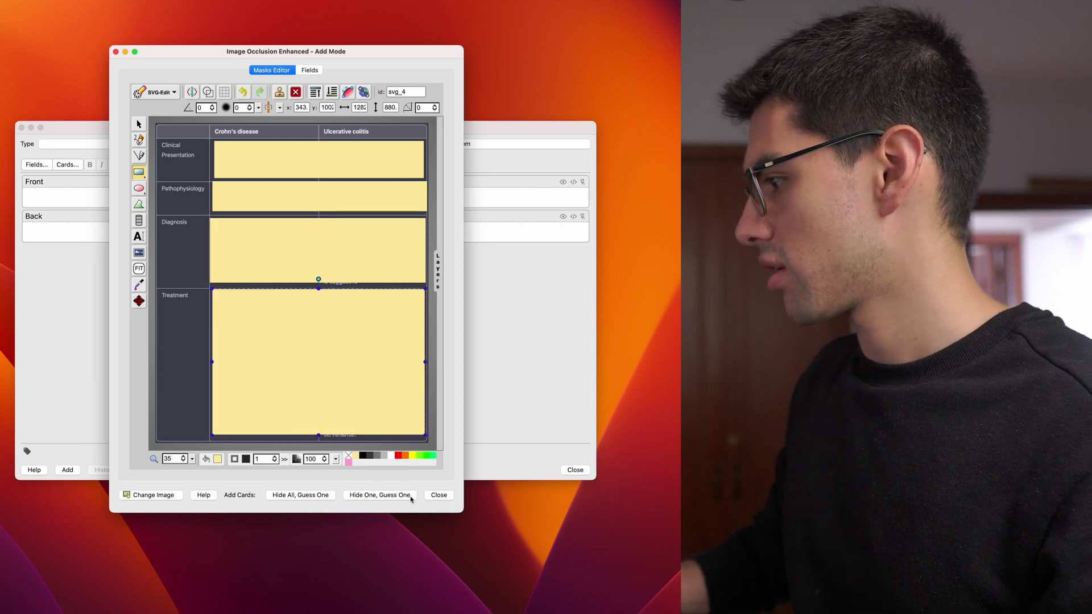
{"action": "left_click", "coordinate": [438, 494]}
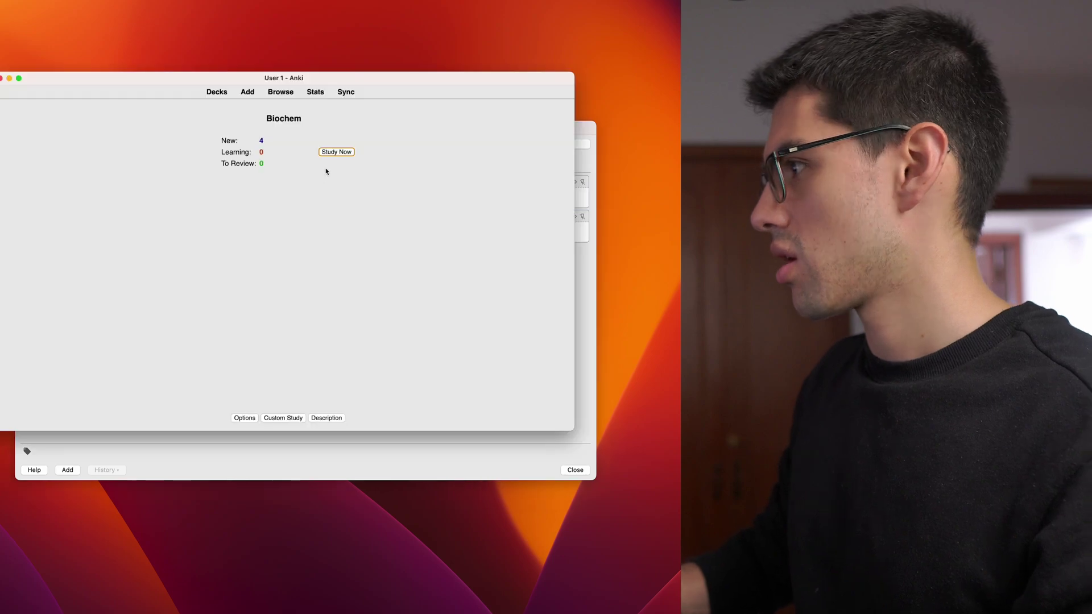
Study the Biochem deck and reveal the masked Clinical Presentation row.
{"action": "left_click", "coordinate": [328, 152]}
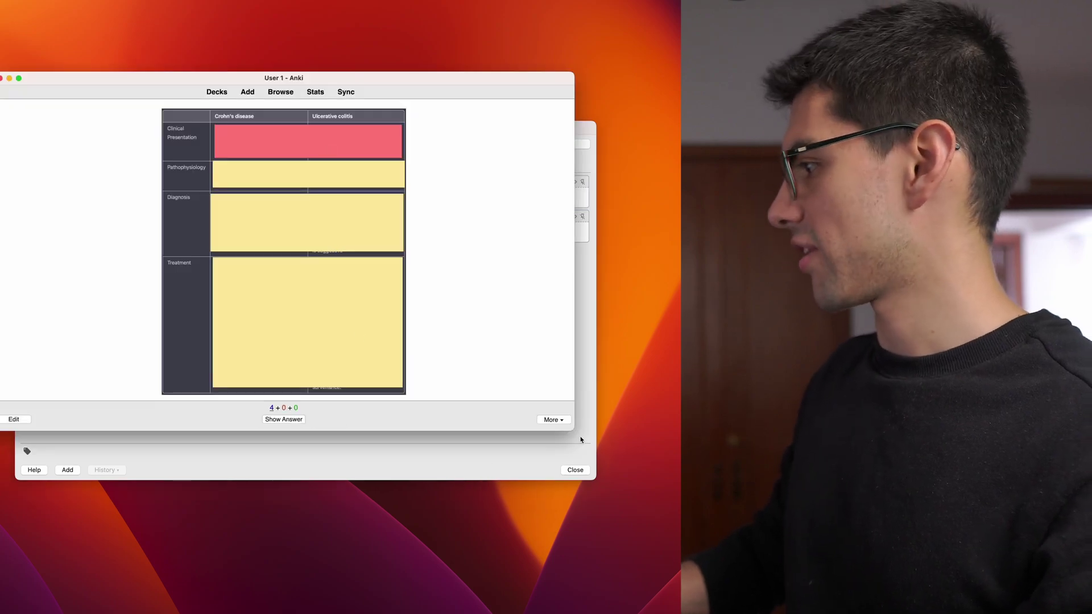
{"action": "left_click_drag", "start_coordinate": [570, 430], "coordinate": [680, 587]}
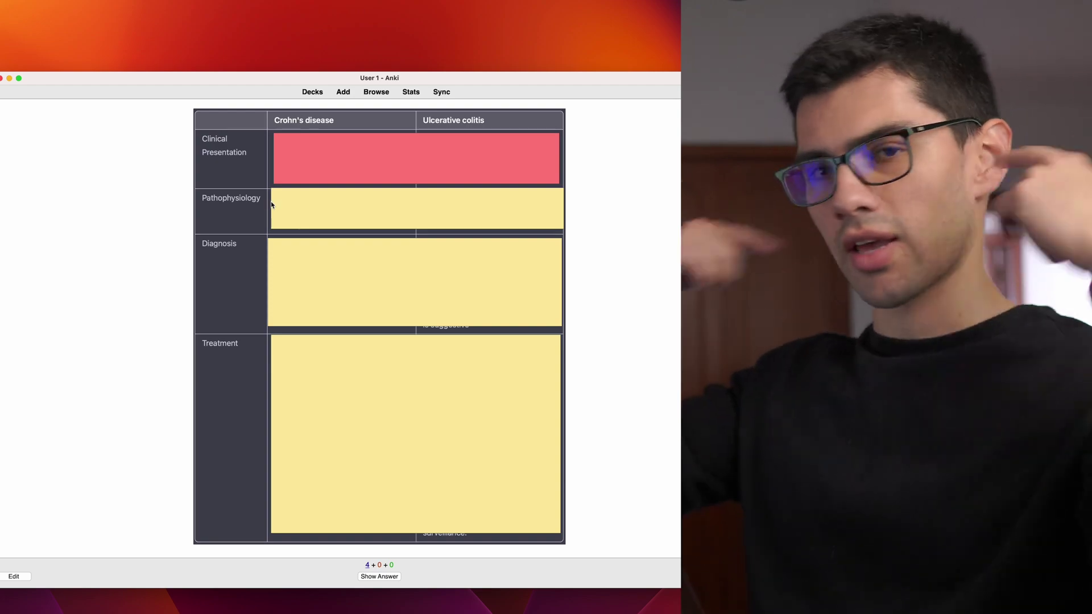
{"action": "key", "text": "space"}
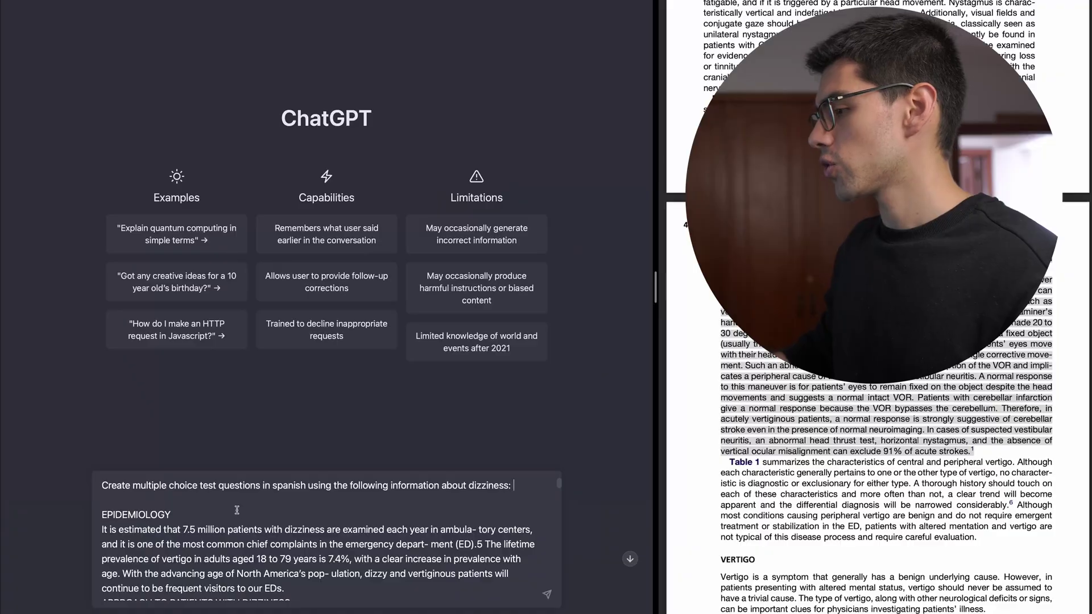
Submit the prompt asking for Spanish multiple choice test questions on the dizziness article text.
{"action": "scroll", "coordinate": [250, 512], "scroll_direction": "down", "scroll_amount": 5}
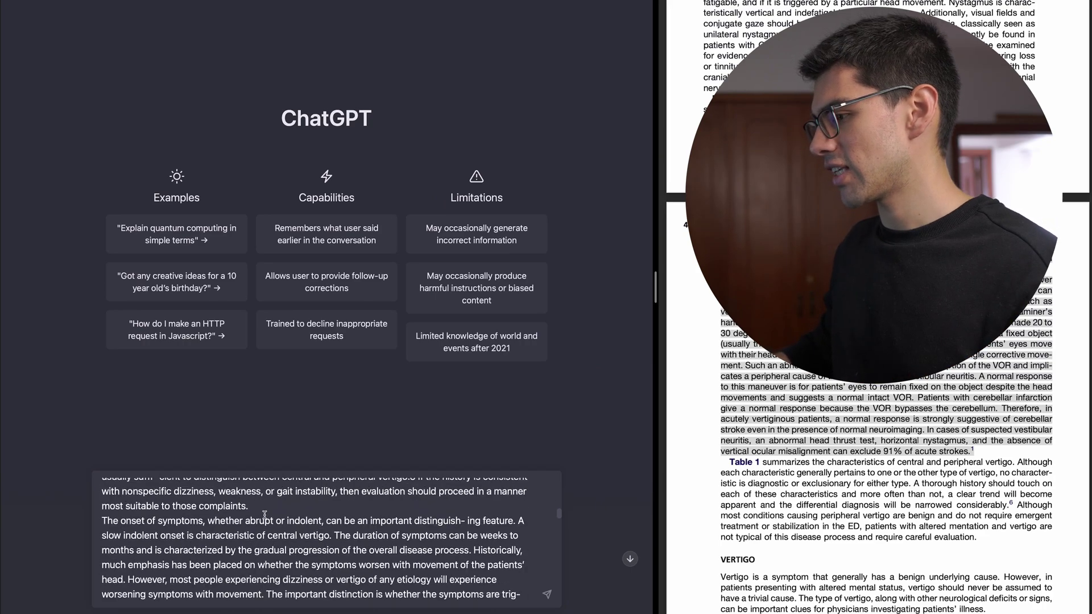
{"action": "scroll", "coordinate": [199, 512], "scroll_direction": "up", "scroll_amount": 15}
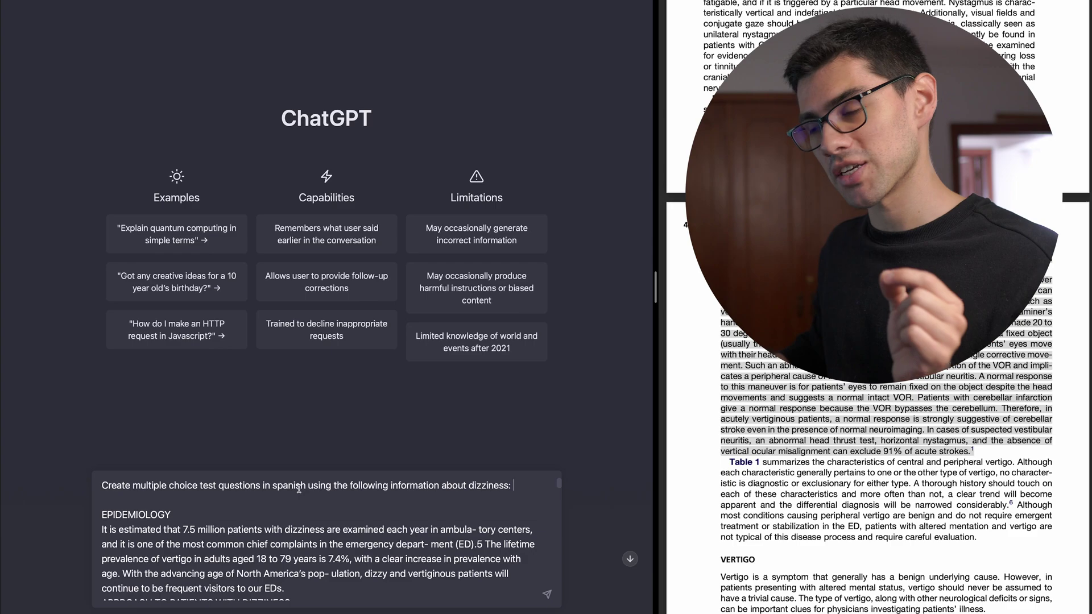
{"action": "scroll", "coordinate": [299, 534], "scroll_direction": "down", "scroll_amount": 15}
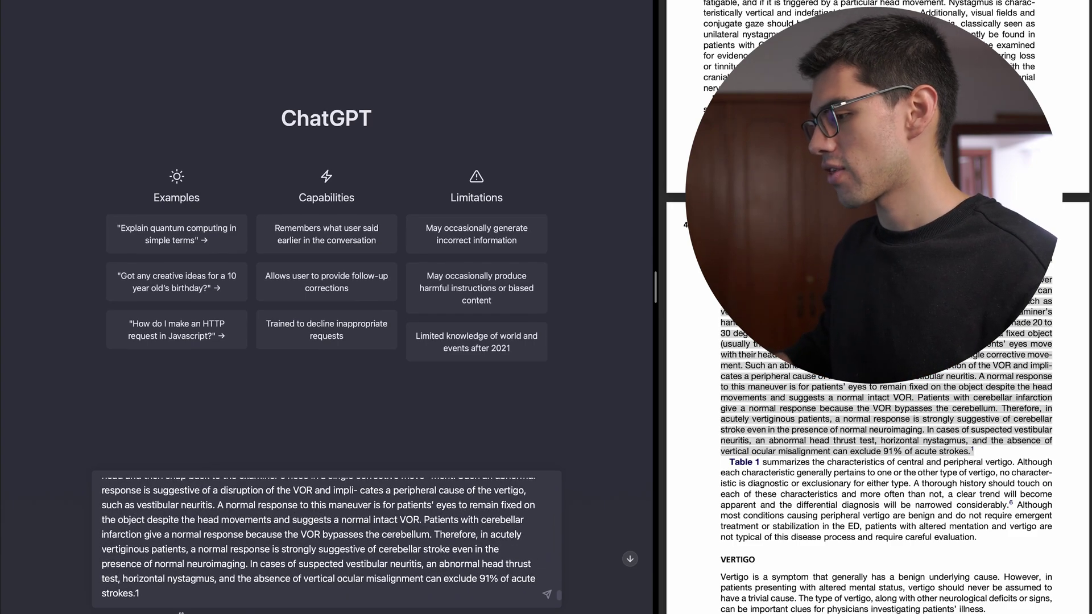
{"action": "key", "text": "Return"}
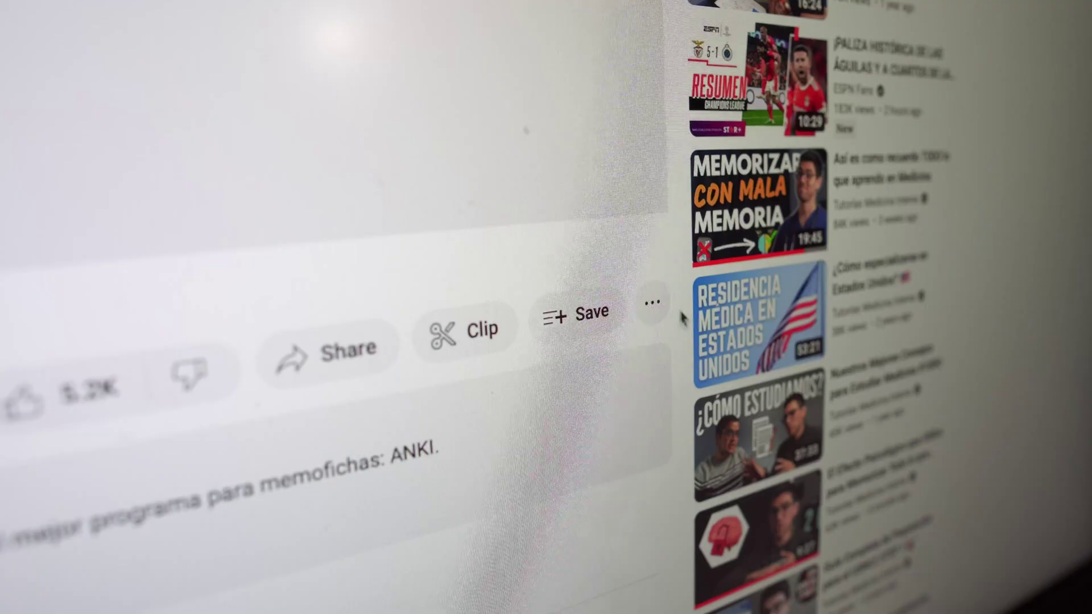
Open the YouTube video's transcript with timestamps hidden and select several Spanish lines to copy.
{"action": "left_click", "coordinate": [659, 308]}
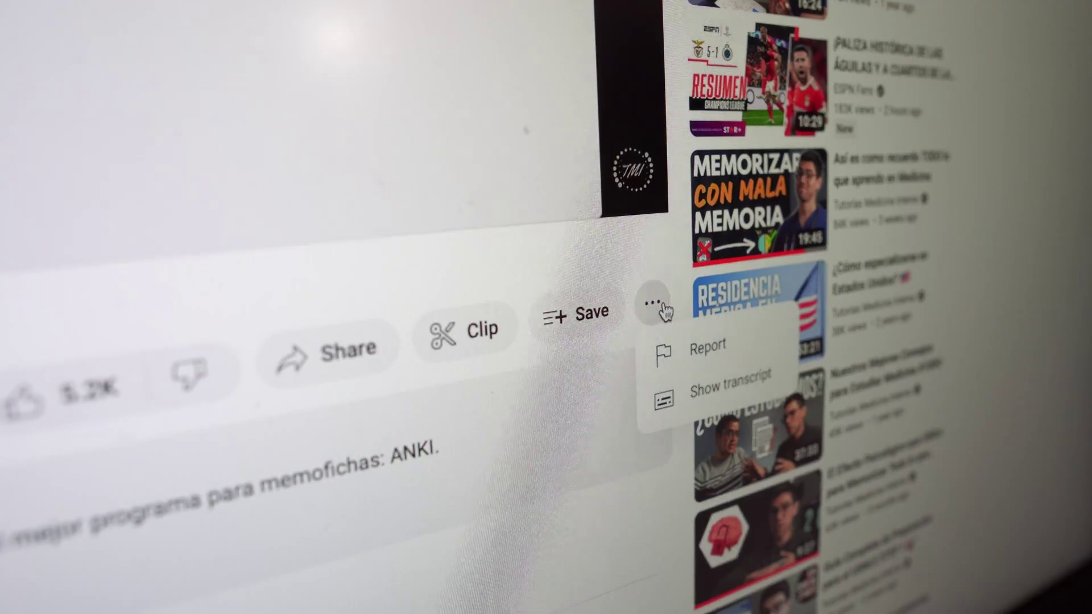
{"action": "left_click", "coordinate": [695, 385]}
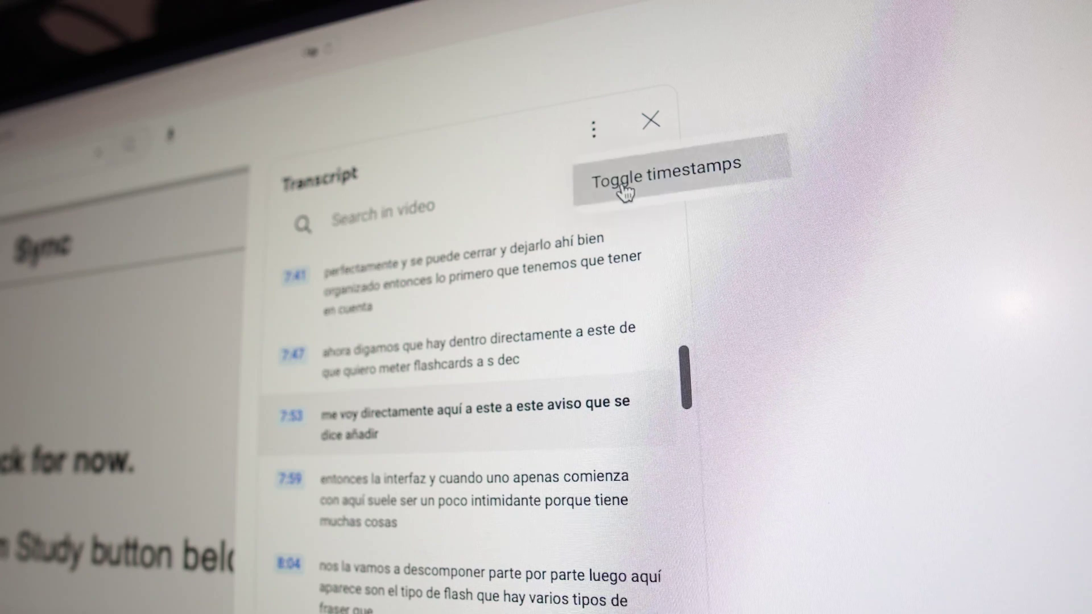
{"action": "left_click", "coordinate": [624, 188]}
{"action": "left_click_drag", "start_coordinate": [284, 282], "coordinate": [647, 609]}
{"action": "right_click", "coordinate": [411, 293]}
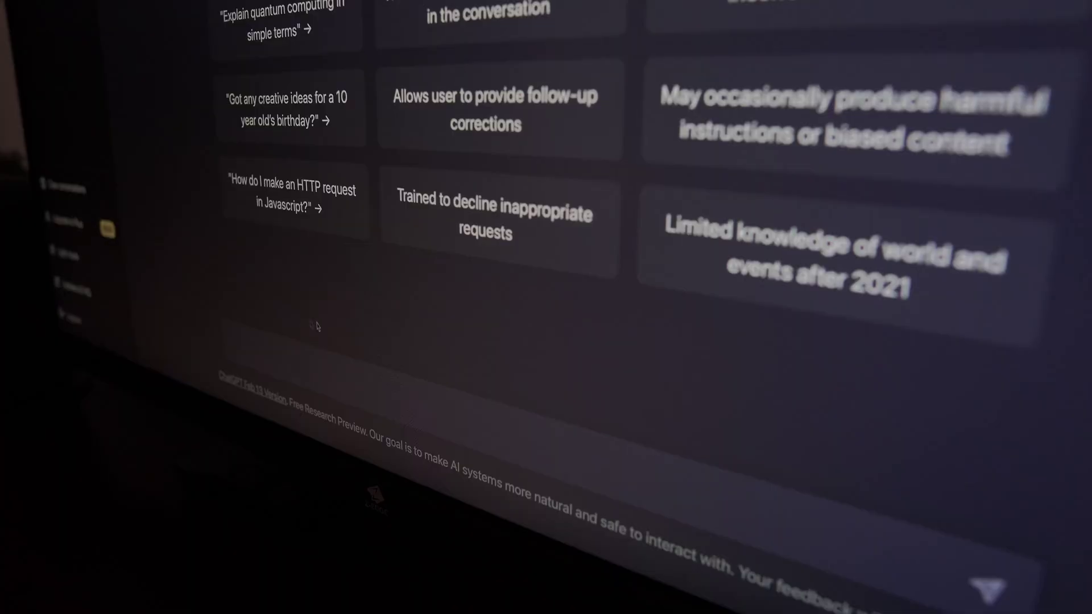
Paste the copied Spanish transcript lines into a new ChatGPT message box.
{"action": "right_click", "coordinate": [241, 341]}
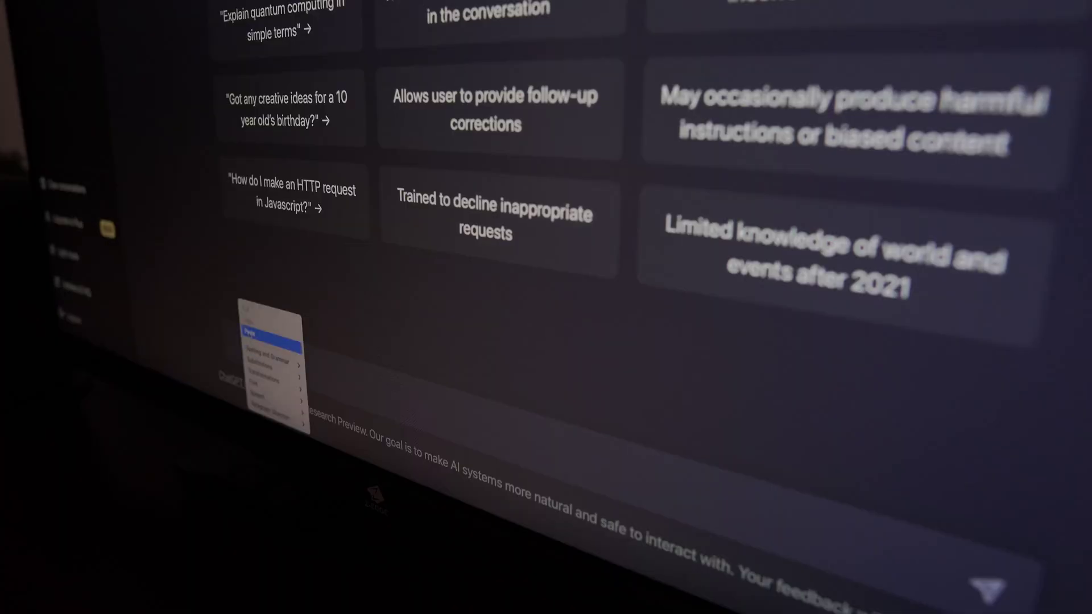
{"action": "left_click", "coordinate": [250, 333]}
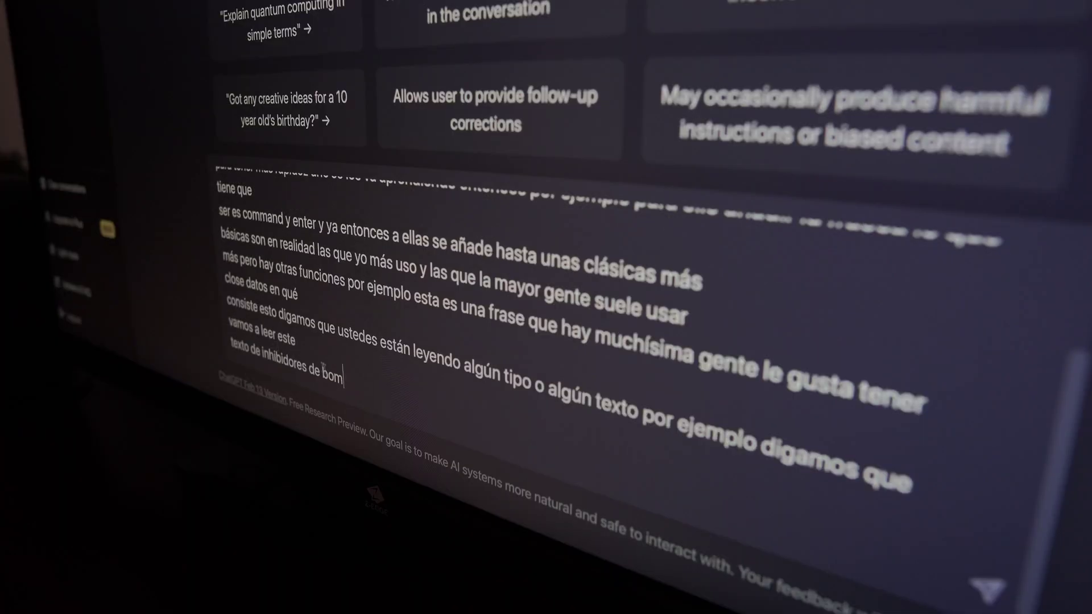